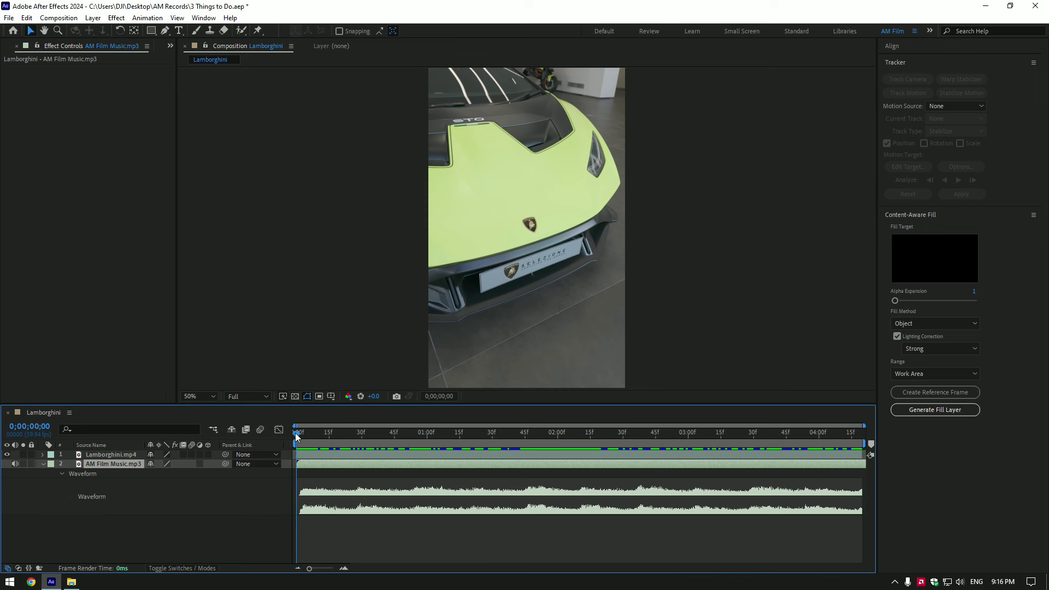
Step: Add composition markers at the beats of the AM Film Music.mp3 waveform
left_click_drag(296, 433, 523, 450)
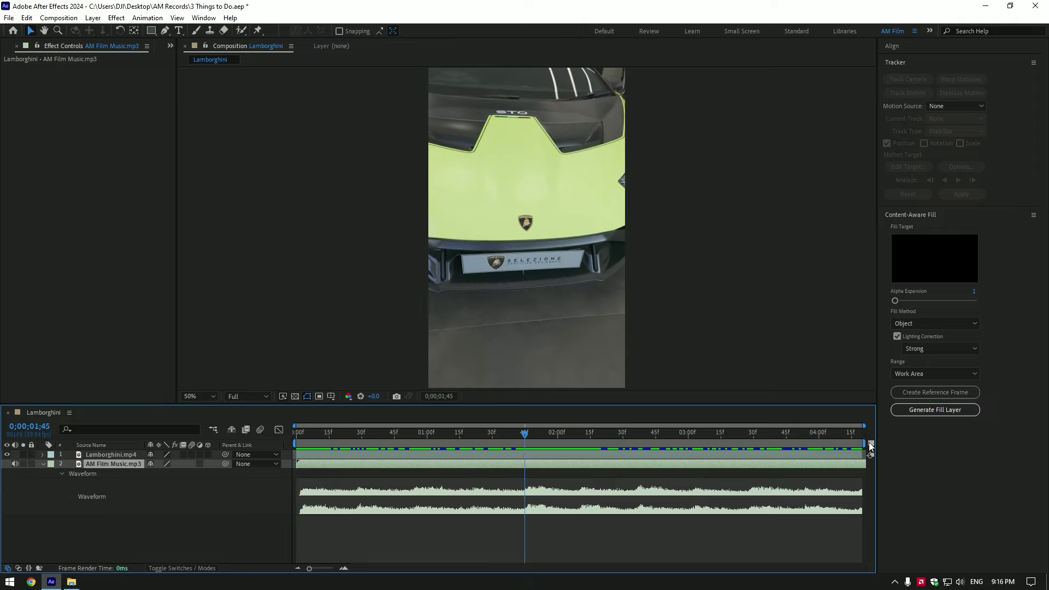
left_click_drag(534, 435, 295, 444)
key("KP_Multiply")
key("KP_Multiply")
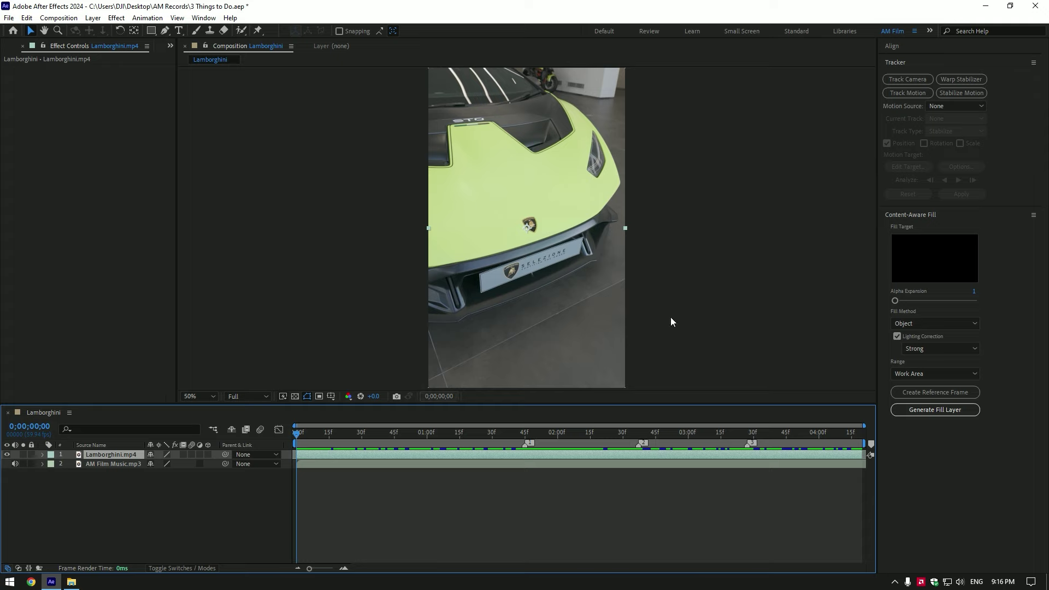
Step: Add a Stabilize Motion tracker to Lamborghini.mp4, with Track Point 1's search area enlarged around the hood badge
left_click(973, 95)
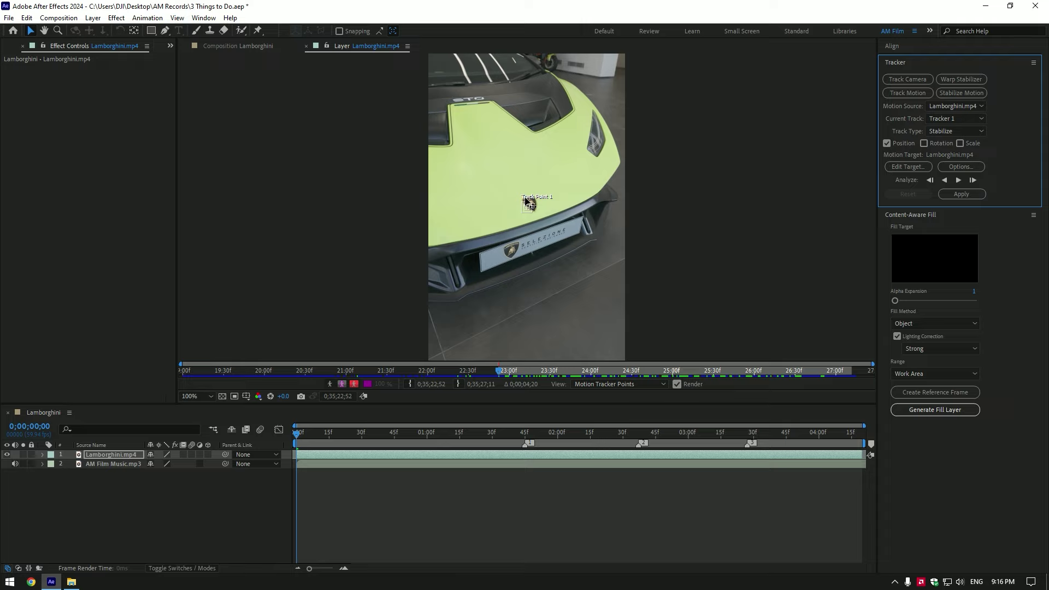
scroll(526, 203, "up", 4)
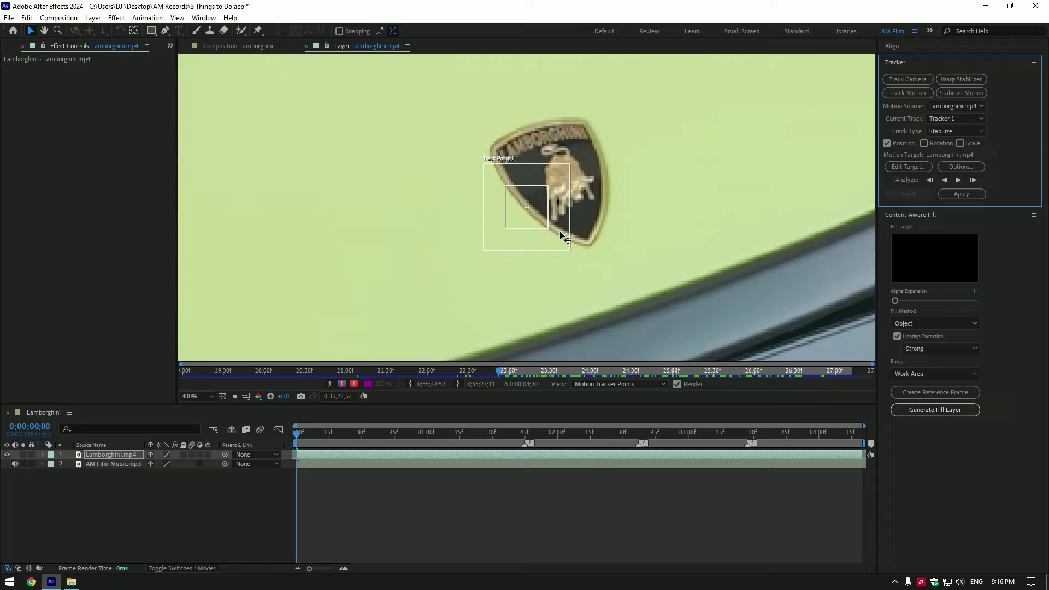
scroll(597, 188, "up", 2)
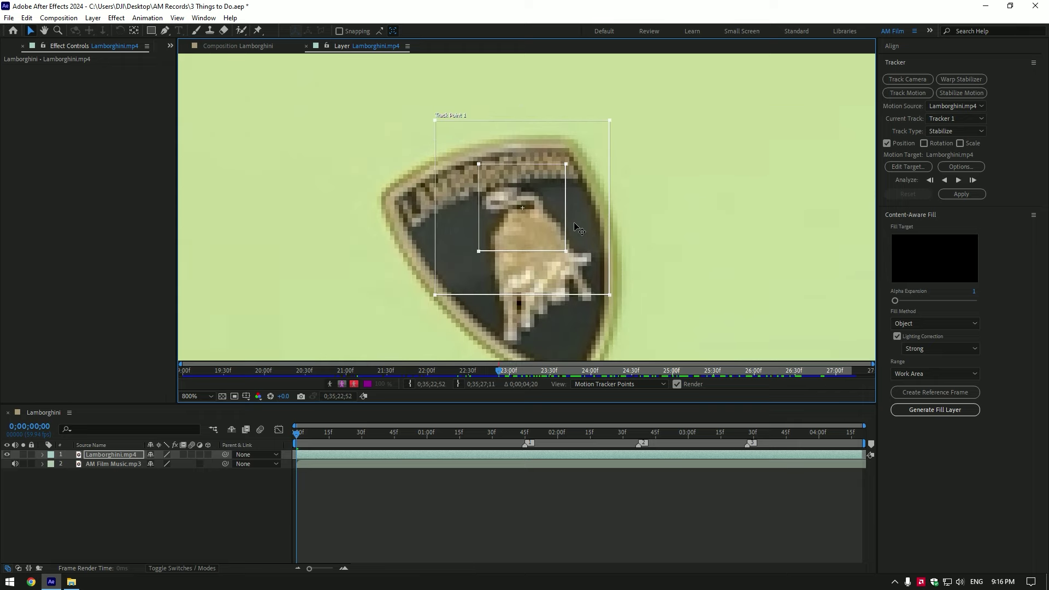
scroll(575, 232, "down", 4)
scroll(575, 231, "down", 2)
left_click_drag(536, 217, 594, 264)
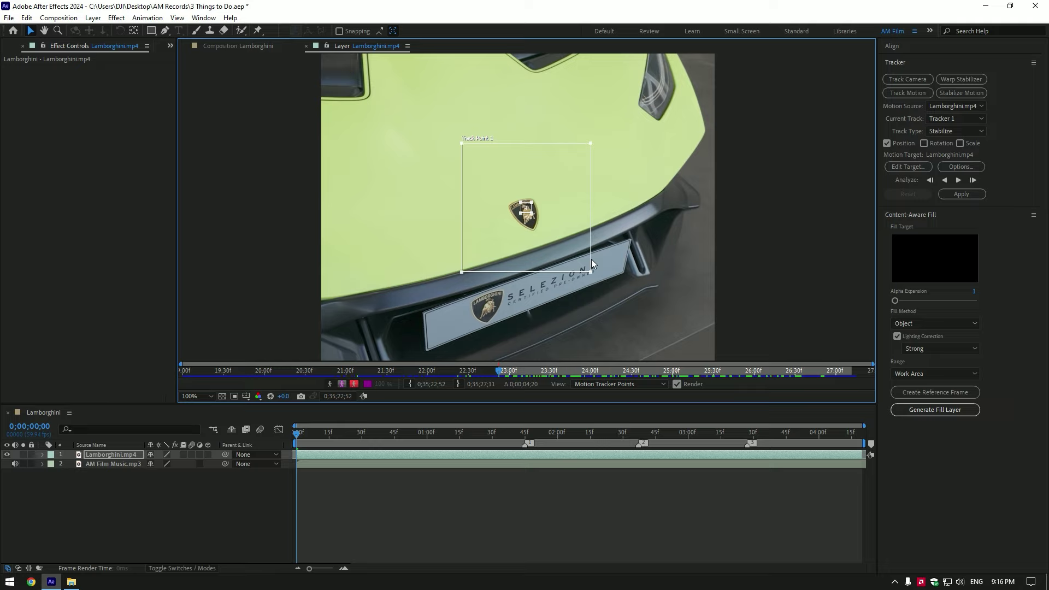
scroll(641, 234, "down", 2)
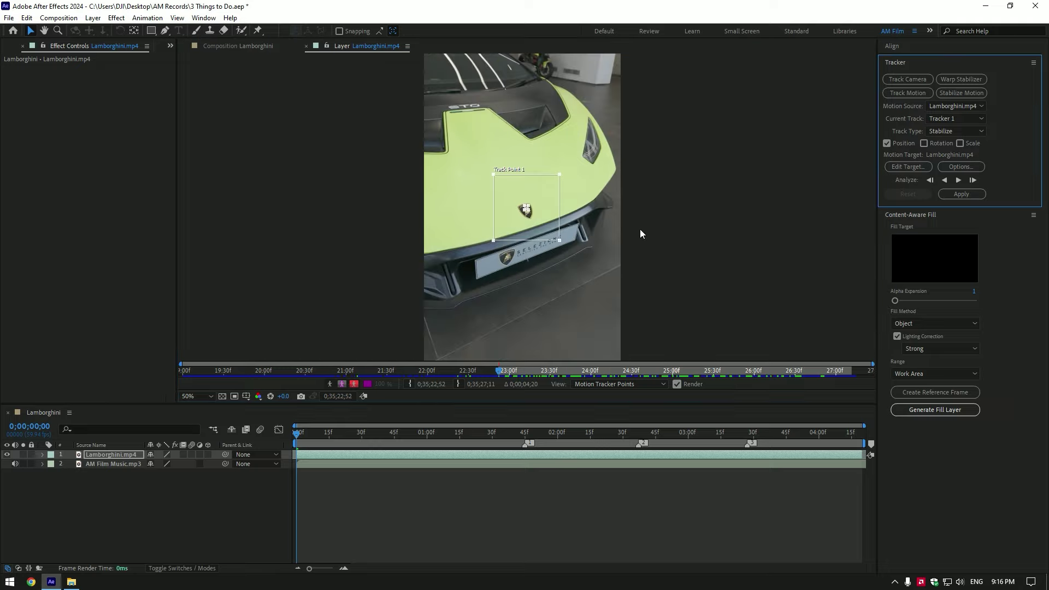
Step: Track the hood badge forward using the RGB channel, adapting the feature on every frame
left_click(959, 167)
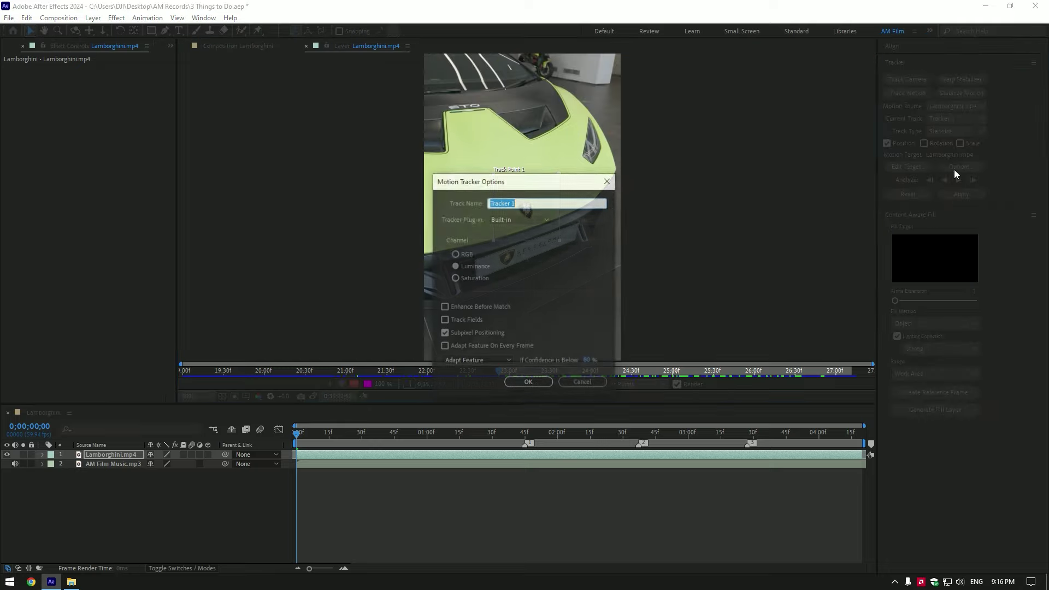
left_click(455, 254)
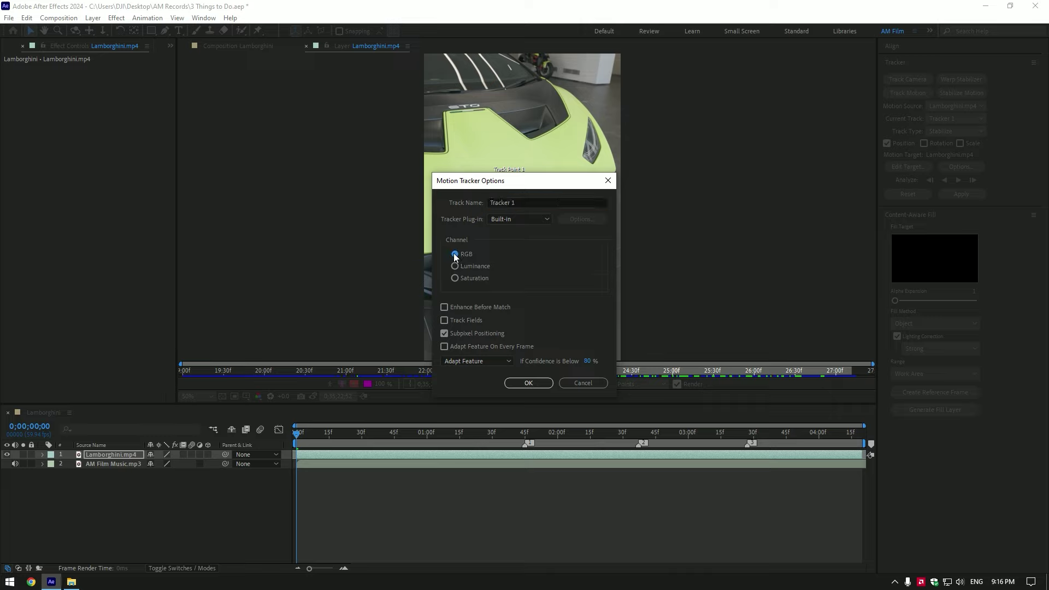
left_click(444, 346)
left_click(532, 384)
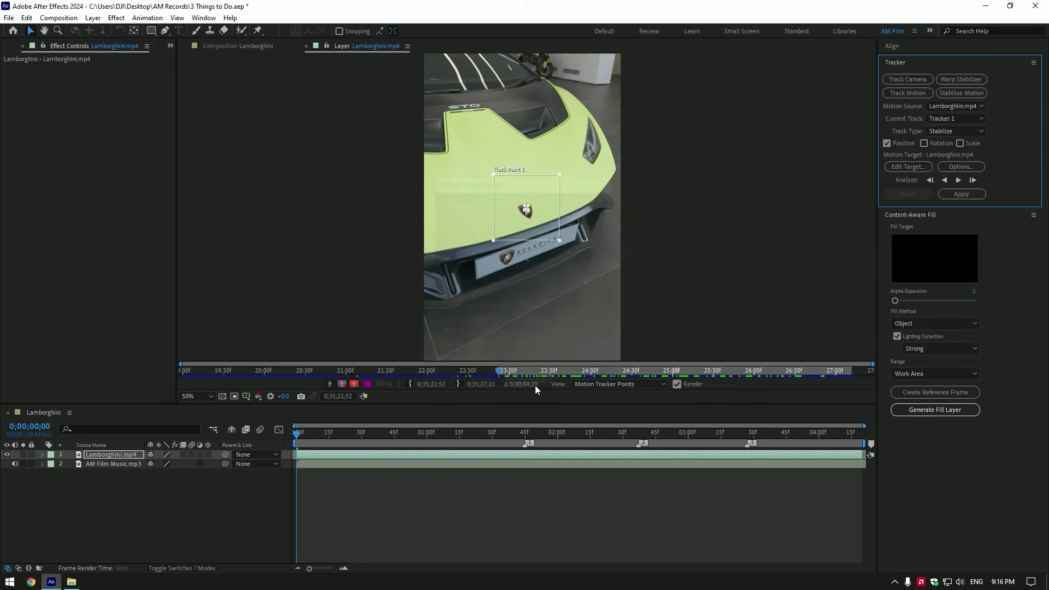
left_click(958, 180)
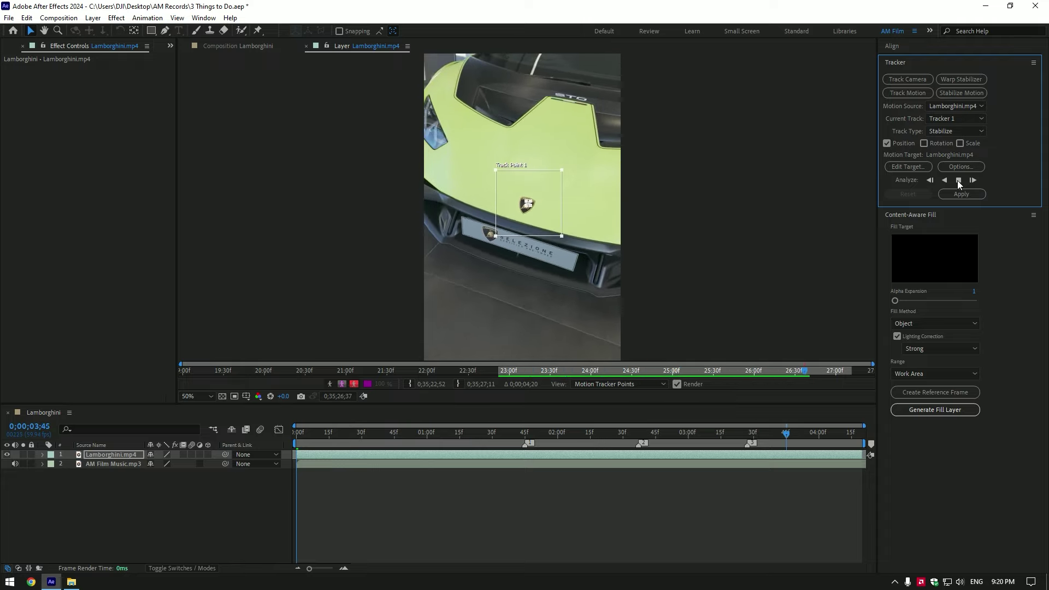
Step: Apply the badge track to target Lamborghini.mp4, stabilizing in X and Y
left_click(910, 166)
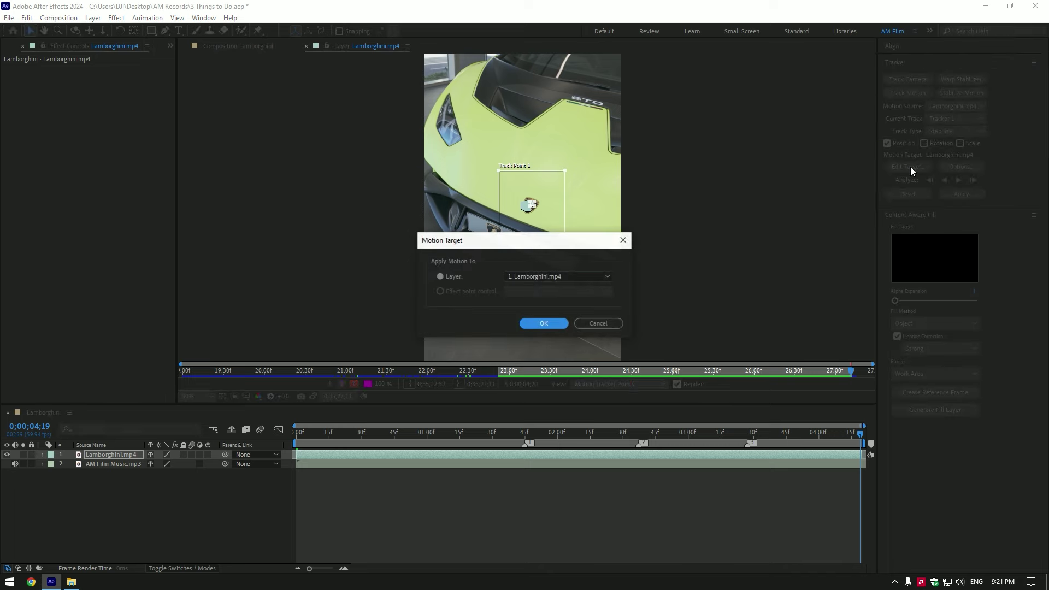
left_click(544, 324)
left_click(961, 195)
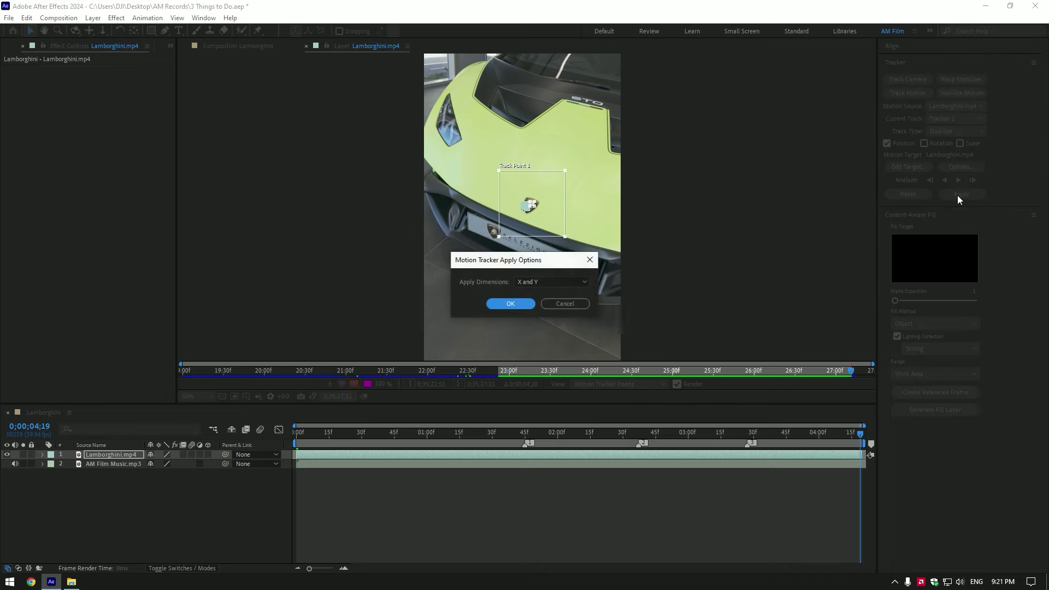
left_click(560, 284)
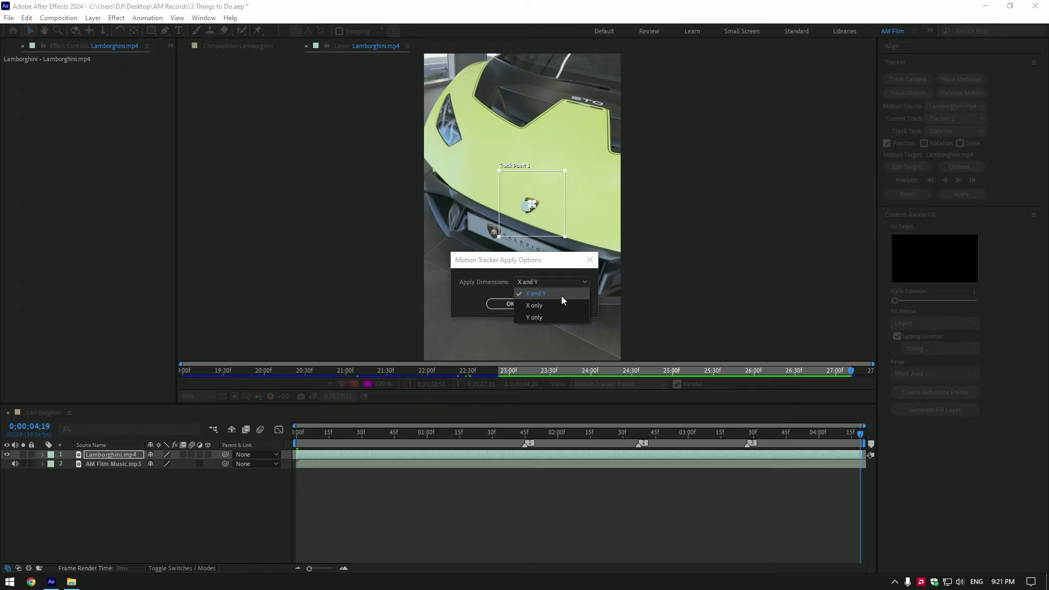
left_click(561, 296)
left_click(510, 305)
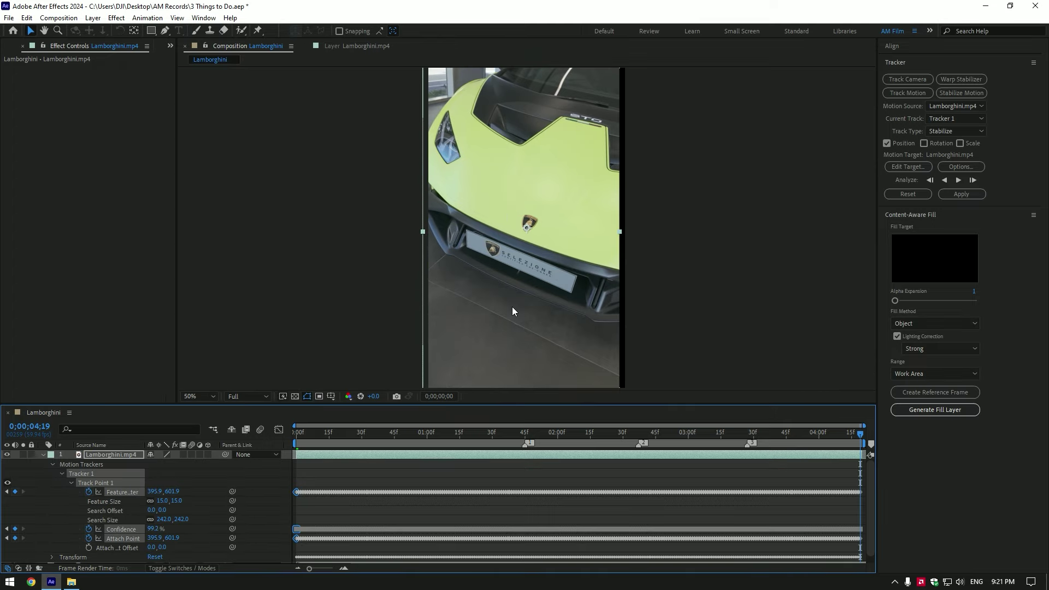
left_click(43, 455)
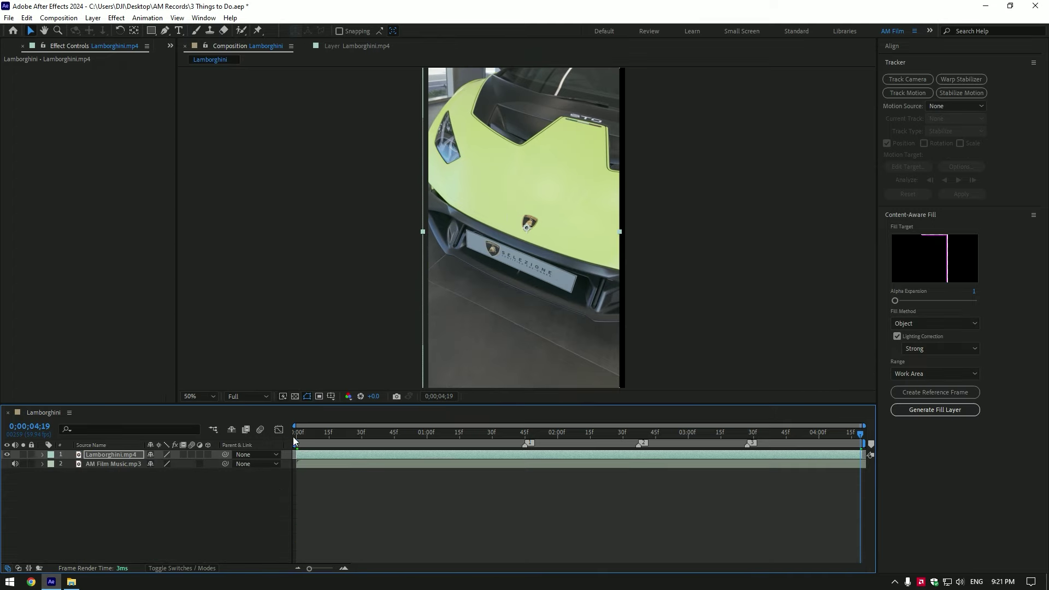
Step: Review the stabilized clip and raise Lamborghini.mp4's Scale from 100% to 111%
left_click_drag(293, 434, 548, 431)
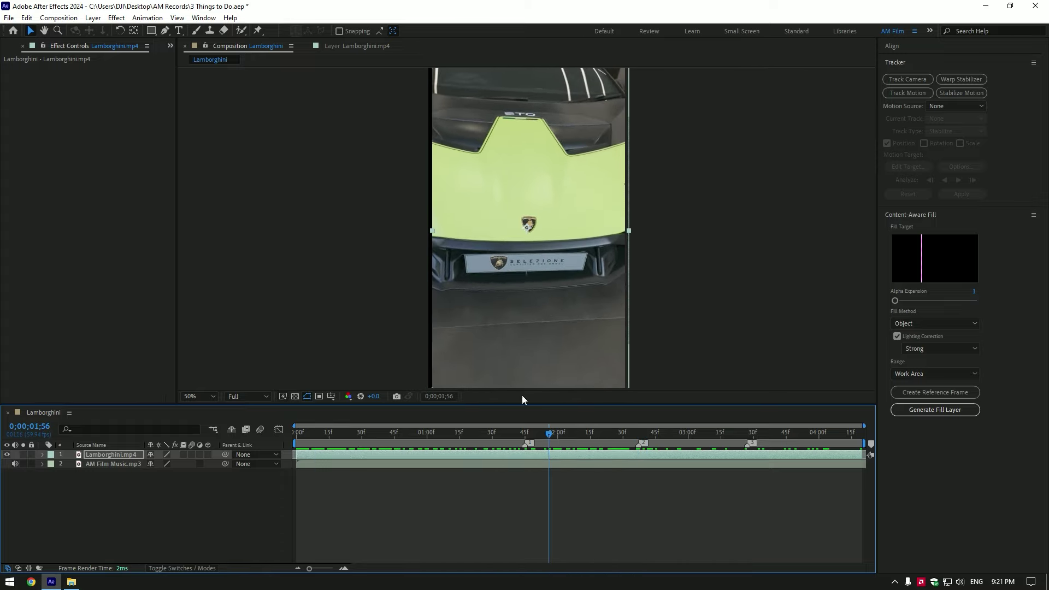
key("s")
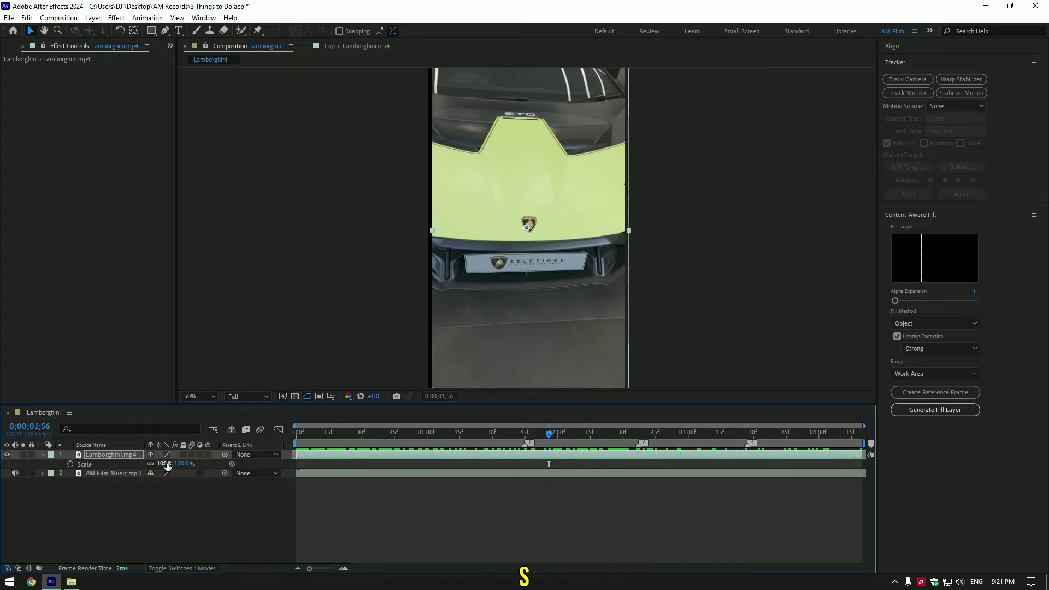
left_click_drag(165, 463, 174, 463)
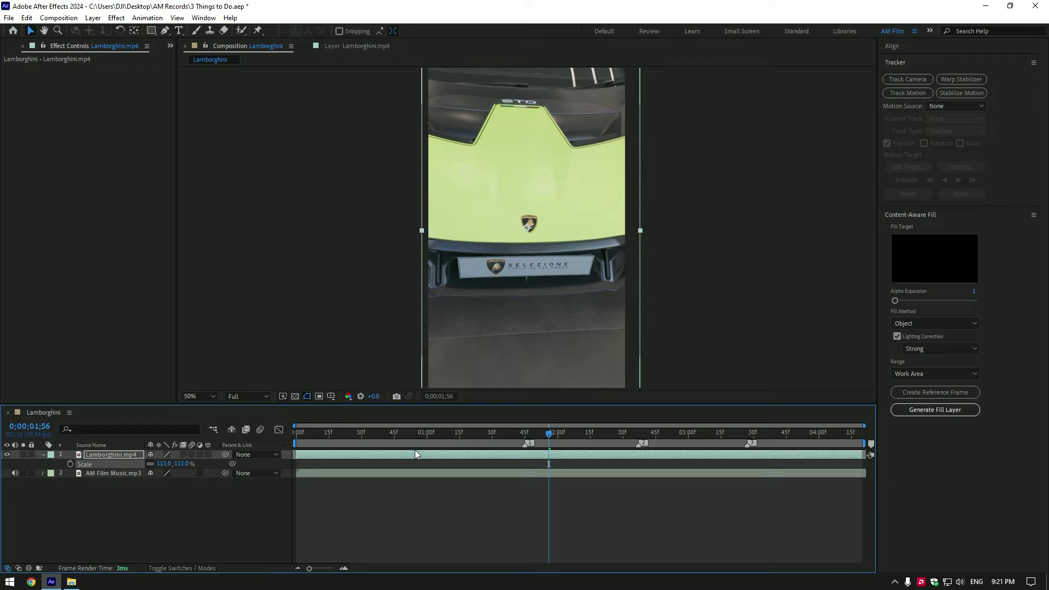
key("Home")
left_click(44, 454)
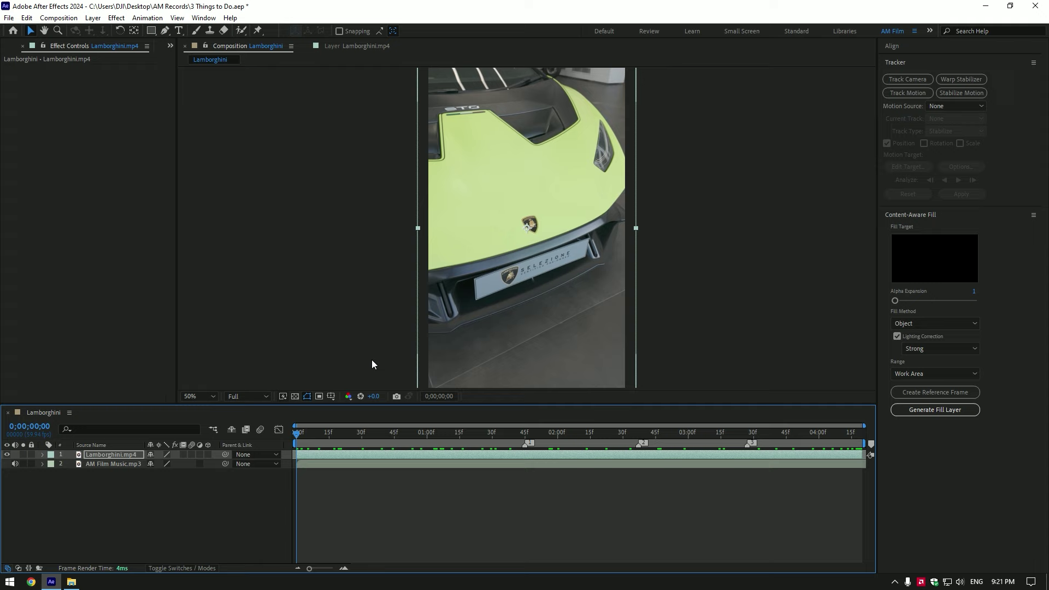
left_click(330, 396)
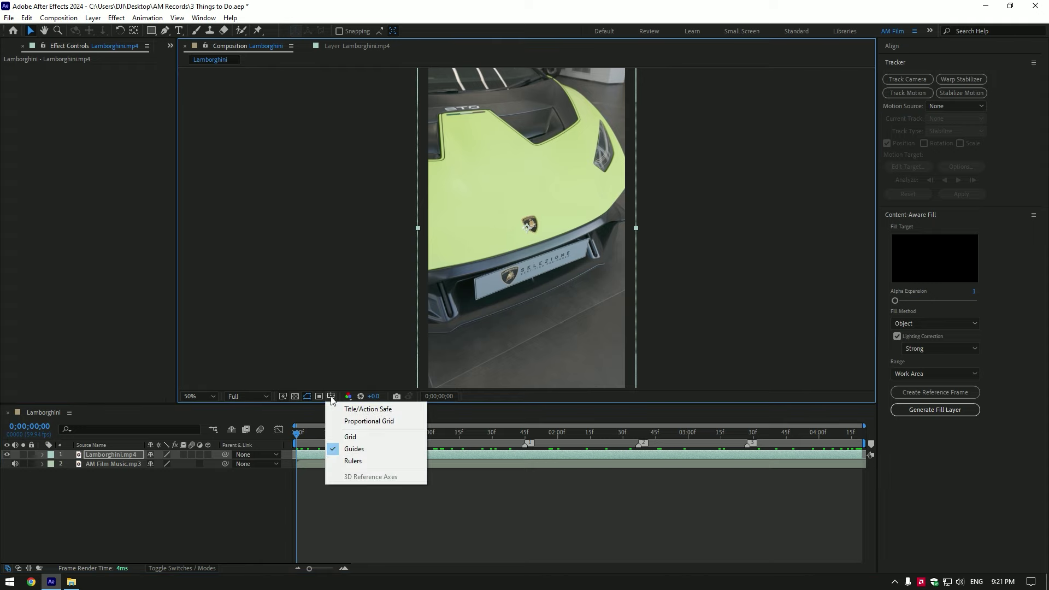
left_click(391, 421)
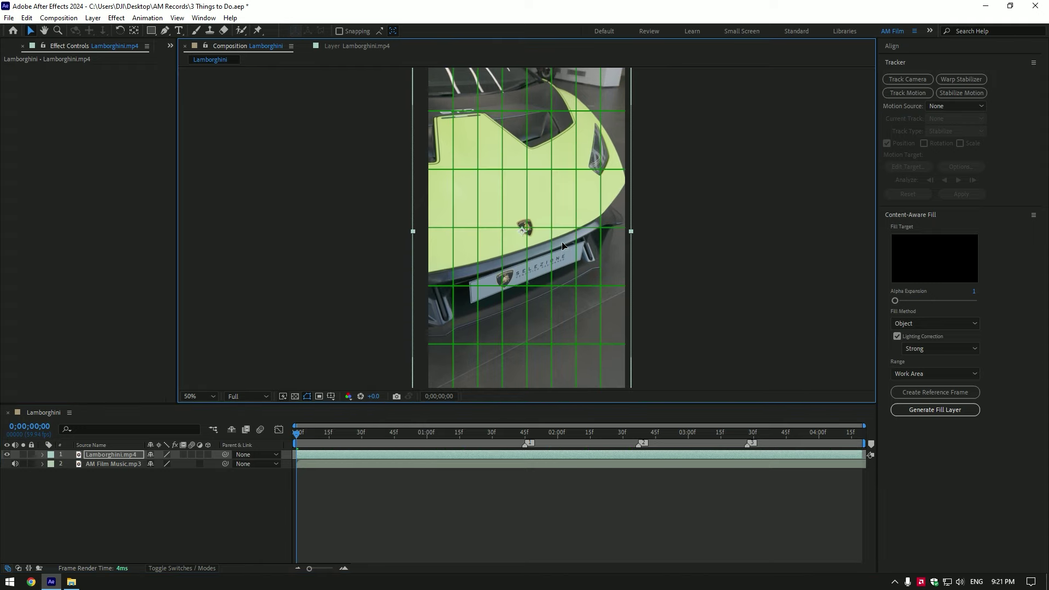
key("slash")
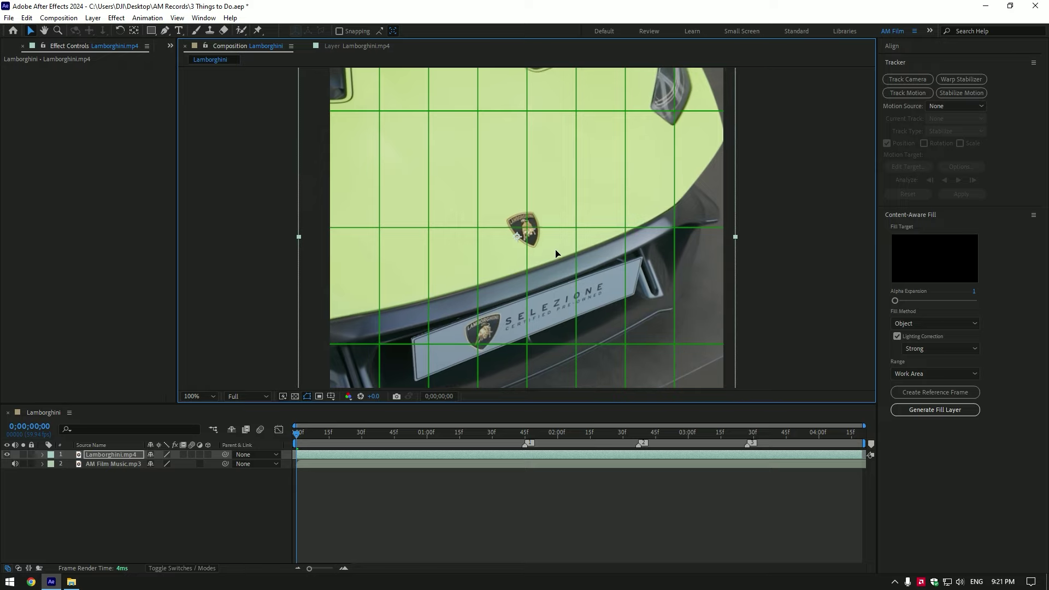
key("comma")
key("comma")
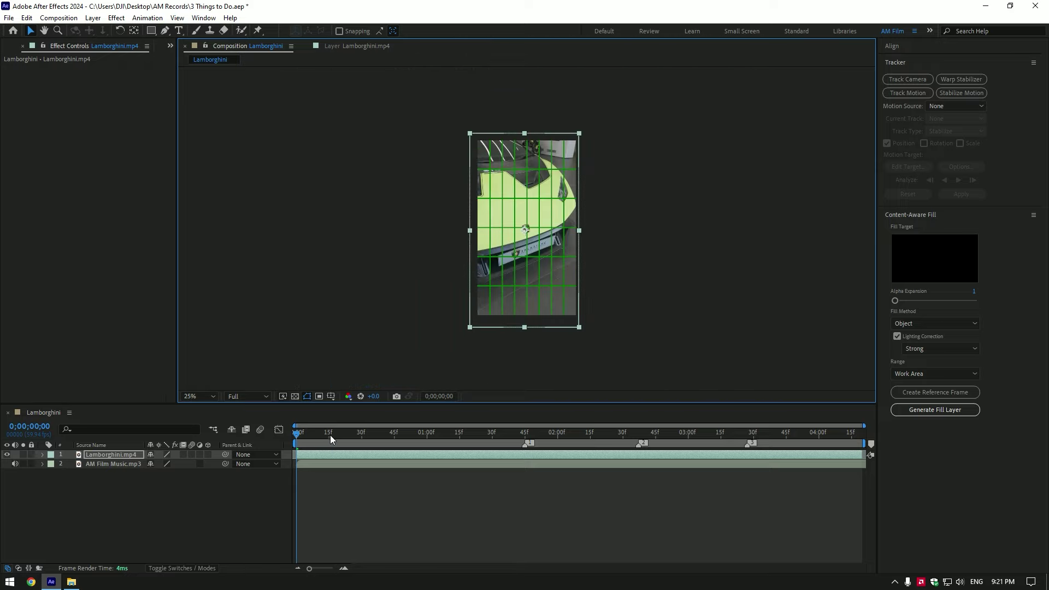
left_click_drag(330, 436, 283, 425)
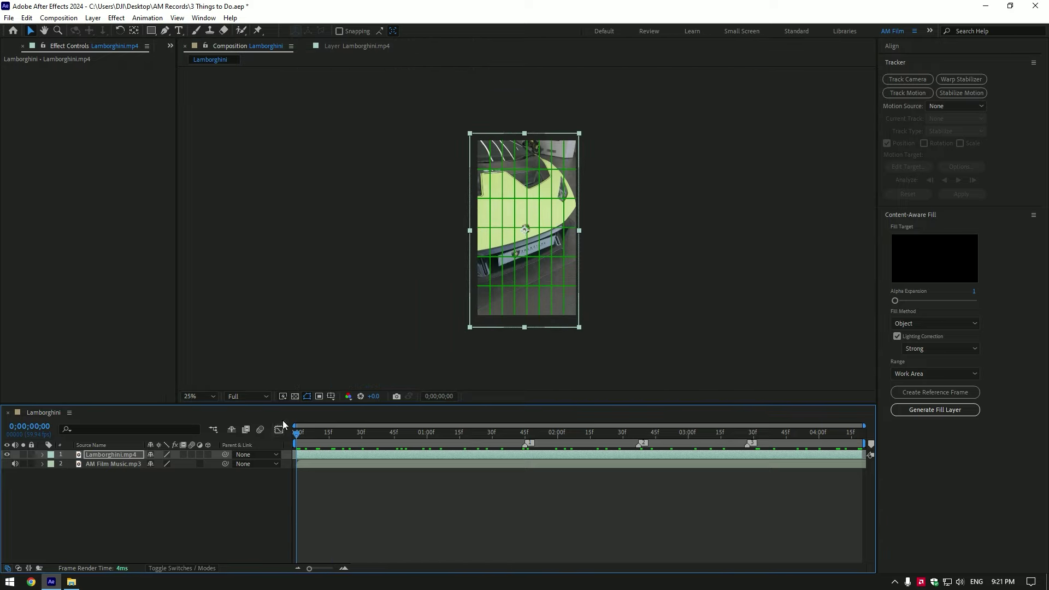
left_click(331, 397)
left_click(363, 422)
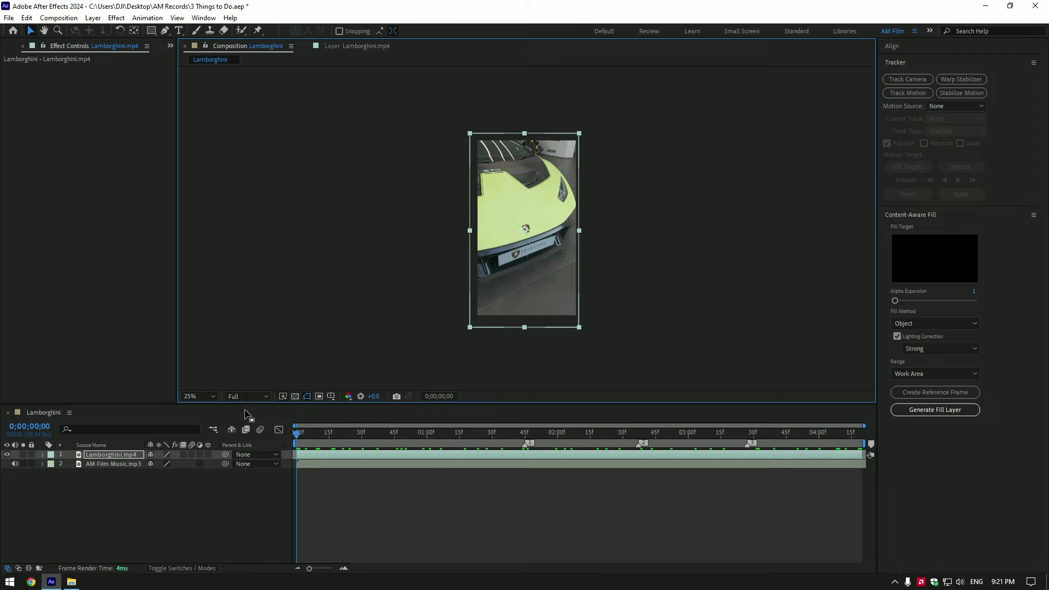
left_click(199, 396)
Step: Fit the preview to the viewer and switch on Frame Blending for layer 1
left_click(211, 227)
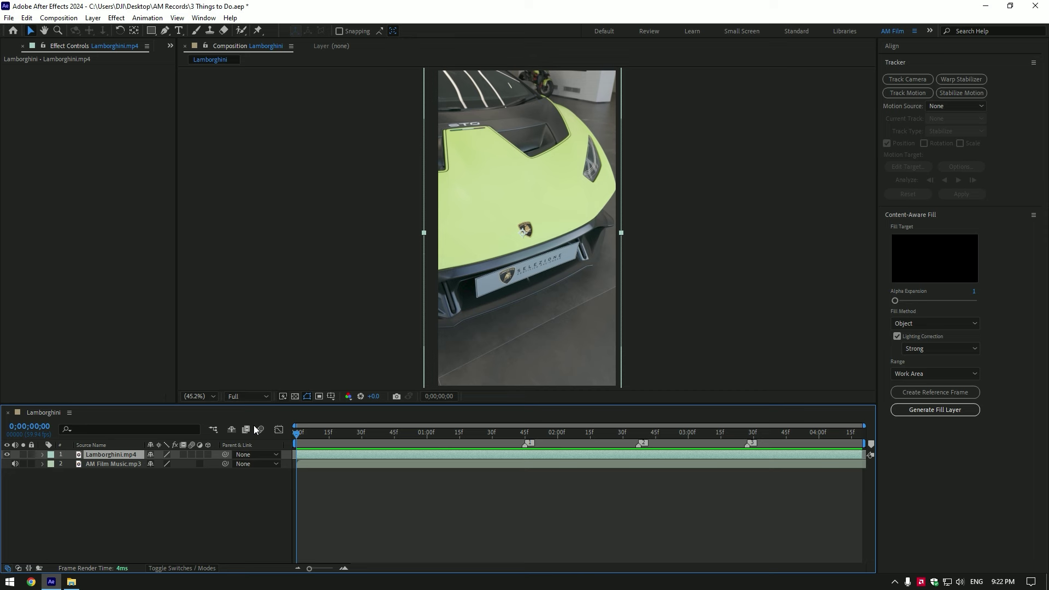
left_click(183, 454)
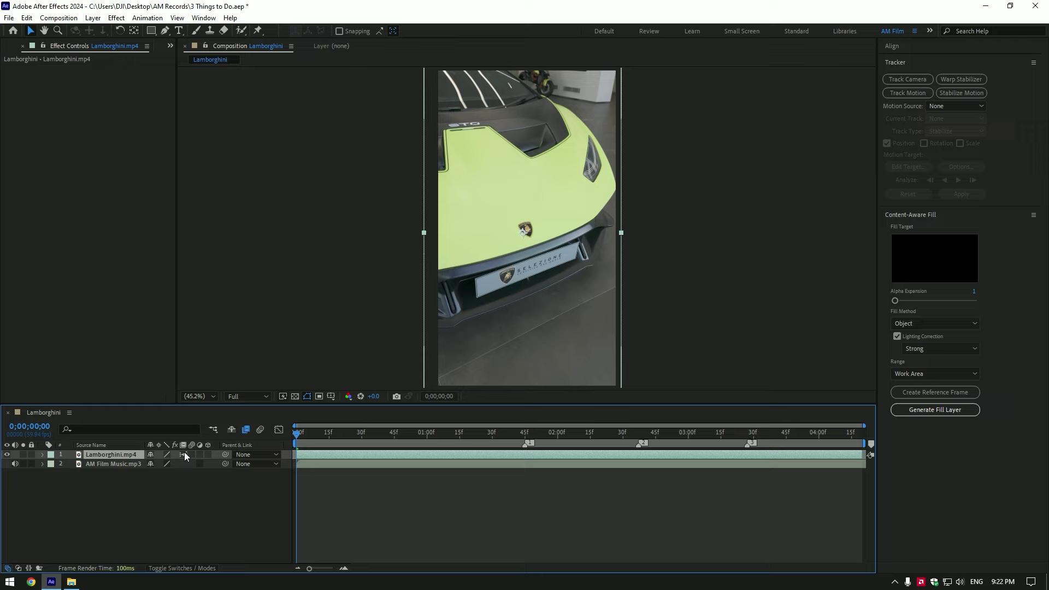
Step: Pre-compose Lamborghini.mp4 with all attributes moved into a composition named 'Lamborghini'
right_click(313, 454)
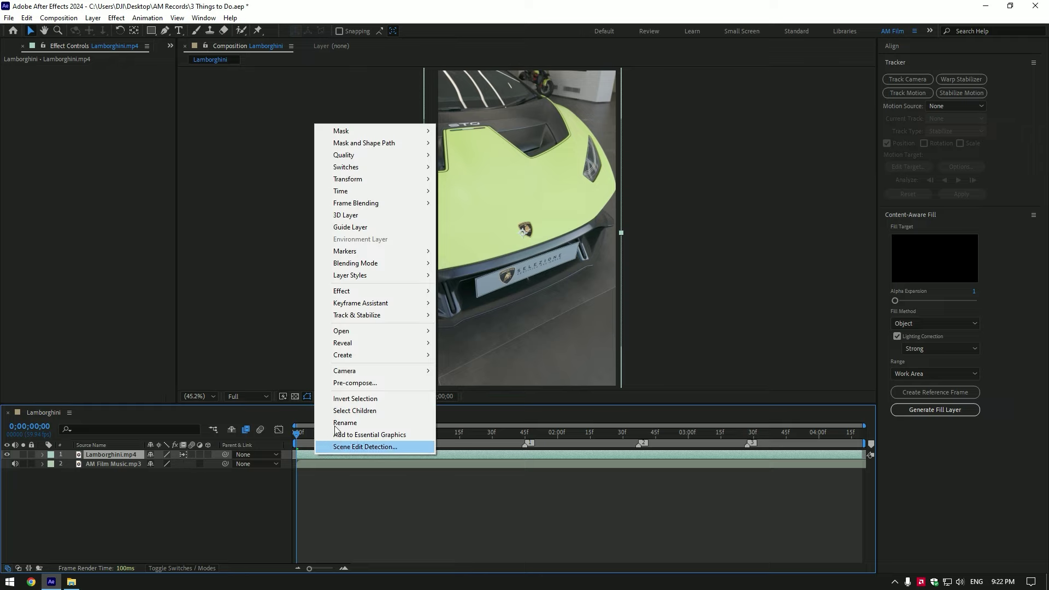
left_click(353, 383)
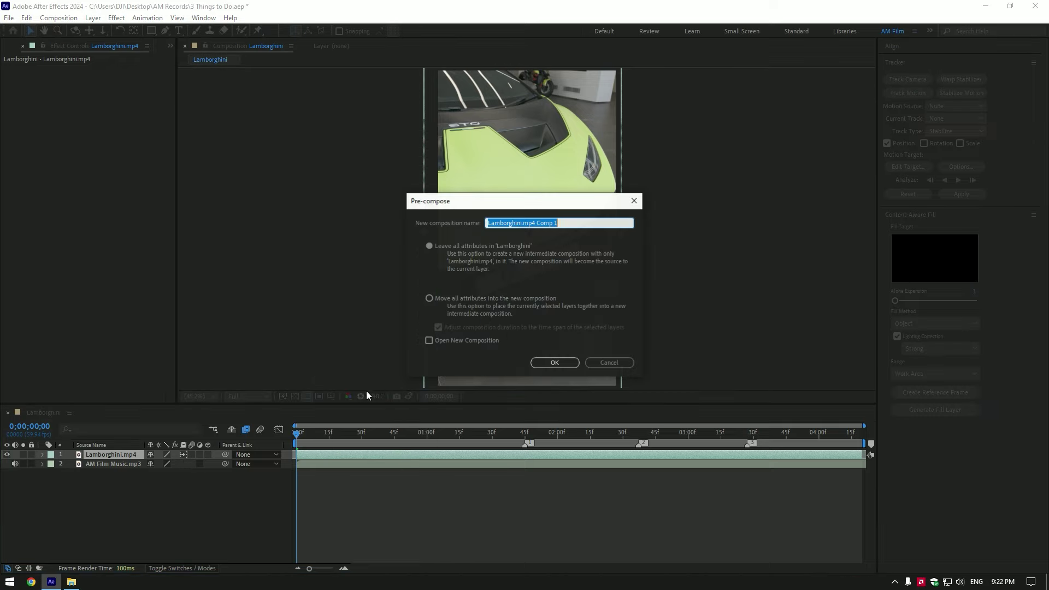
left_click(429, 299)
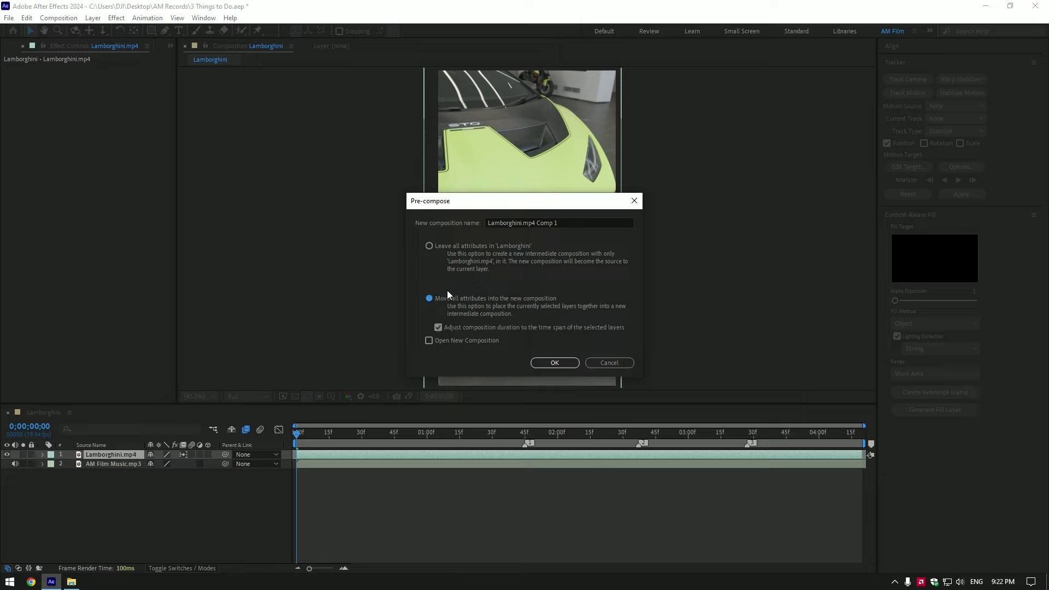
left_click_drag(524, 223, 585, 221)
key("BackSpace")
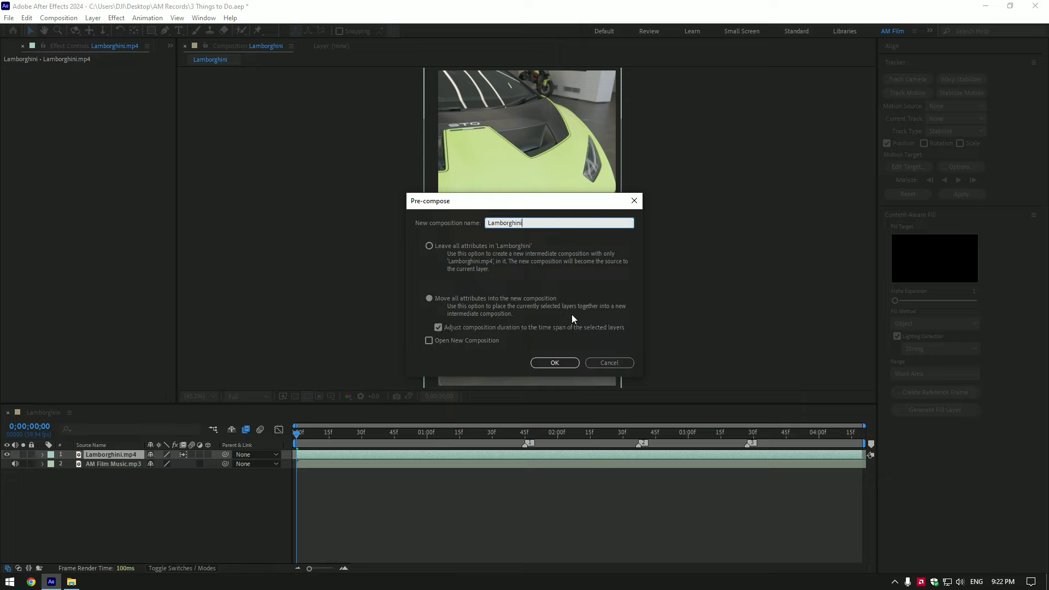
left_click(555, 363)
Step: Enable Time Remapping on the Lamborghini precomp layer
right_click(310, 459)
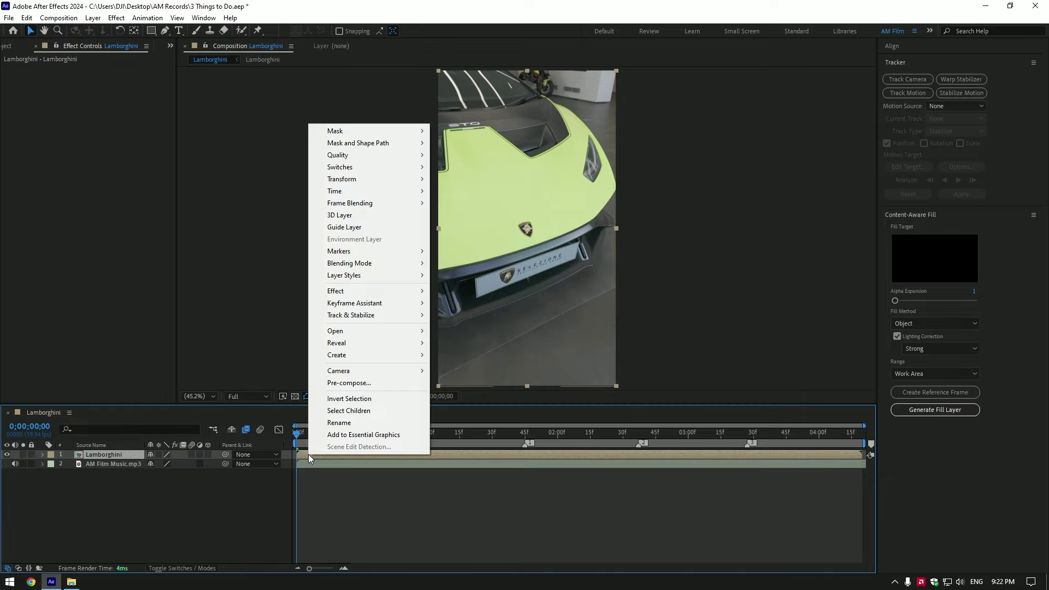
mouse_move(399, 192)
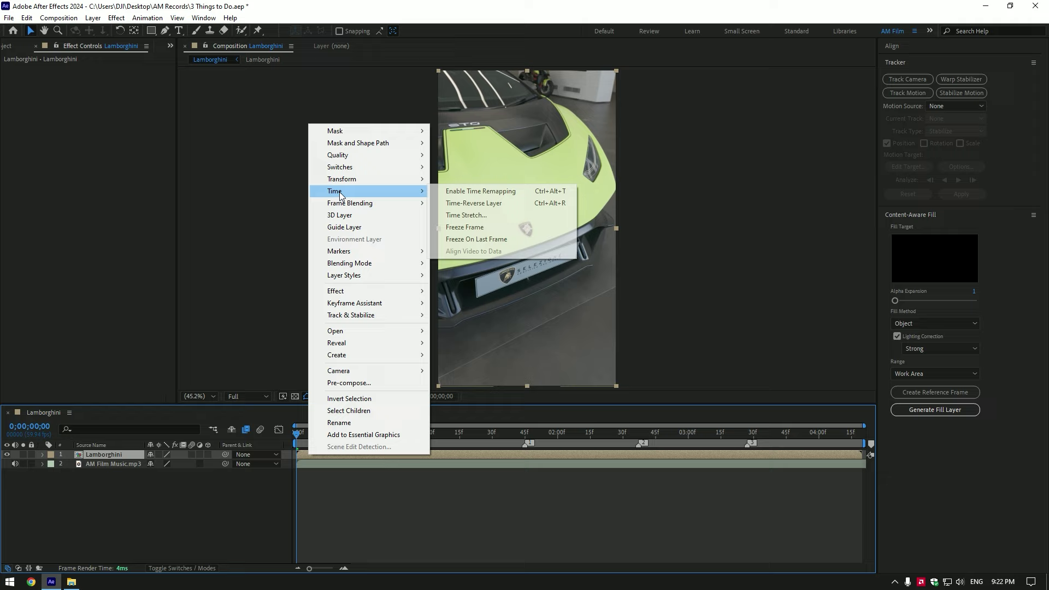
left_click(453, 192)
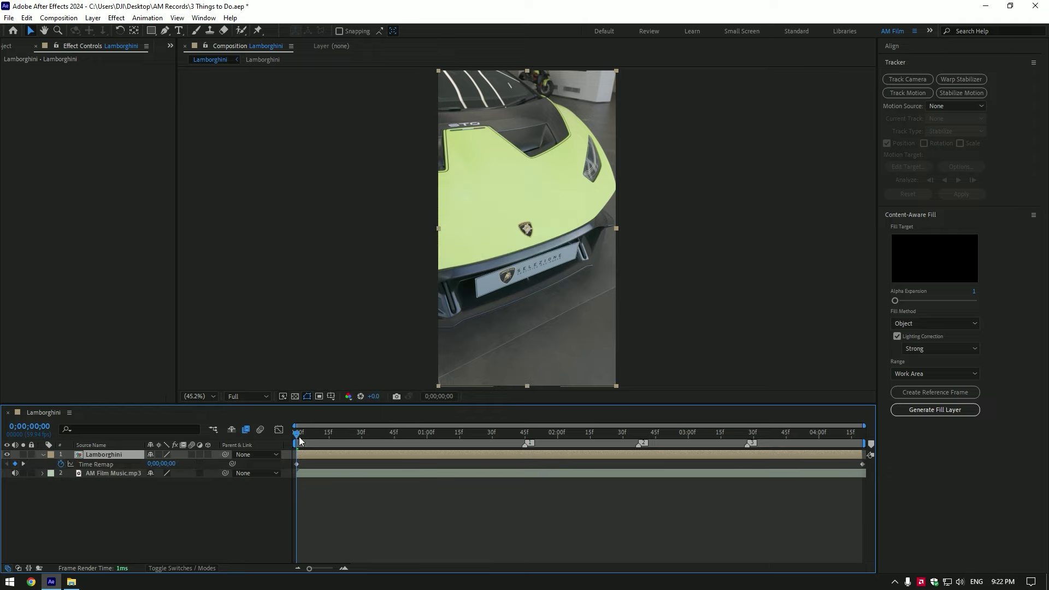
Step: Move the last Time Remap keyframe to 0;00;01;45 and park the current time there
key("space")
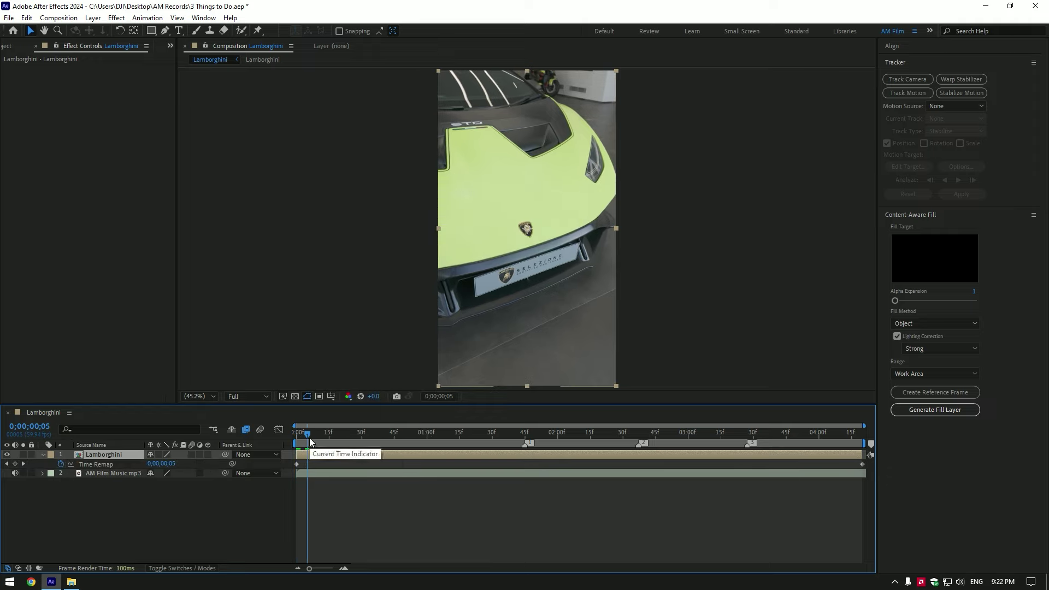
left_click(296, 437)
mouse_move(173, 463)
left_mouse_down()
mouse_move(196, 463)
mouse_move(164, 463)
mouse_move(182, 460)
left_mouse_up()
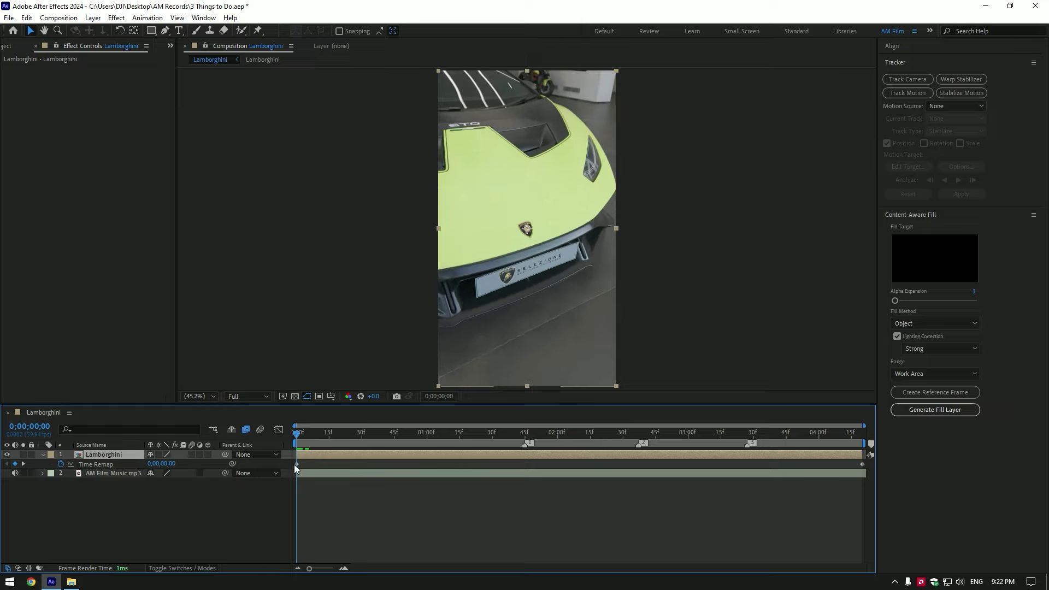
left_click_drag(296, 433, 526, 436)
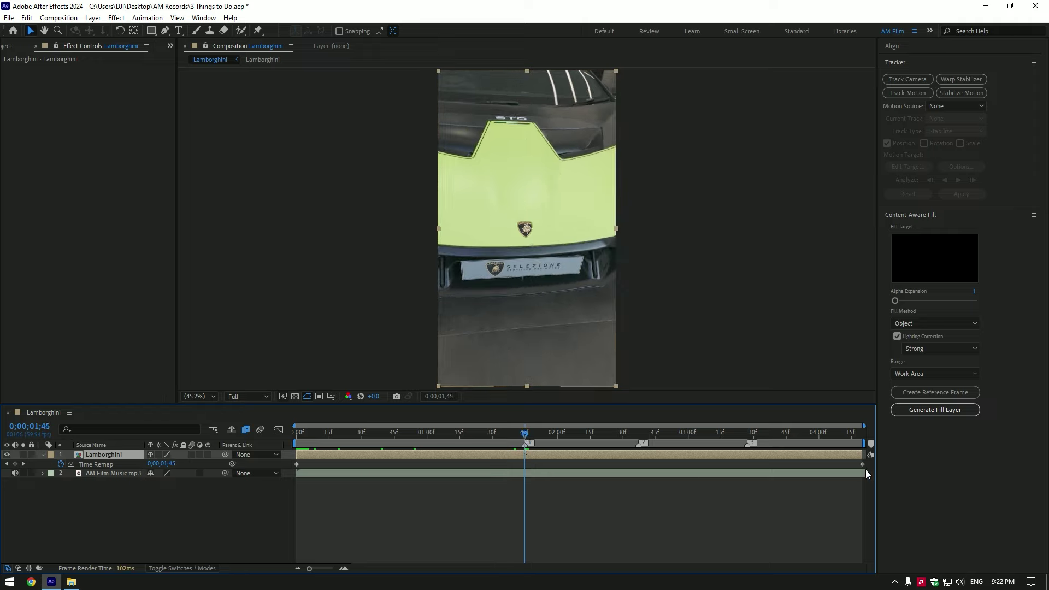
left_click_drag(861, 464, 523, 472)
mouse_move(523, 435)
left_mouse_down()
mouse_move(298, 433)
mouse_move(526, 435)
left_mouse_up()
Step: Trim the layer's out point to 1;45 and Easy Ease both Time Remap keyframes
key("alt+]")
left_click(546, 455)
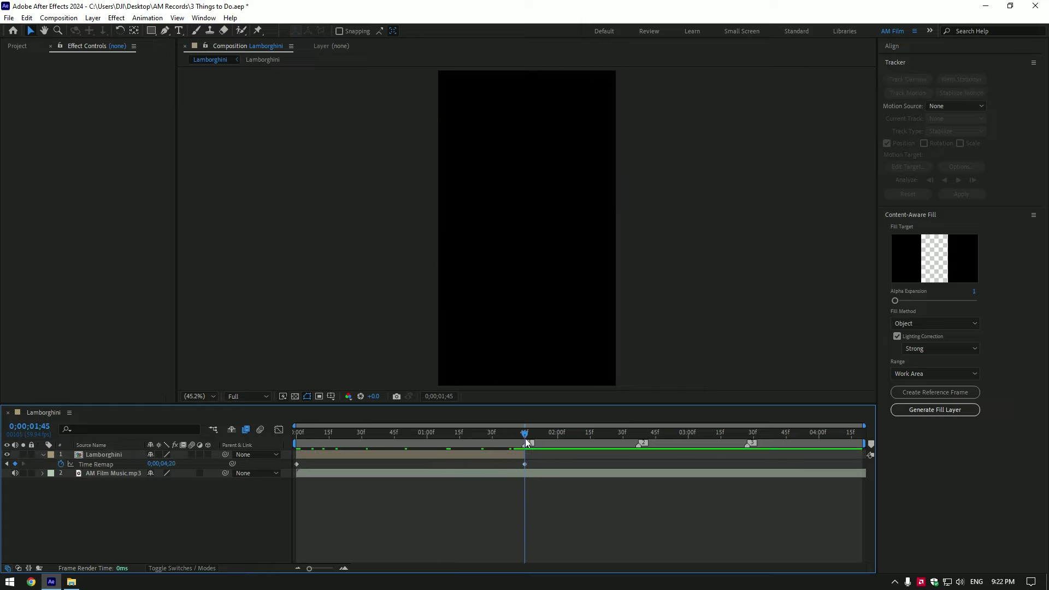
left_click_drag(539, 462, 285, 468)
key("F9")
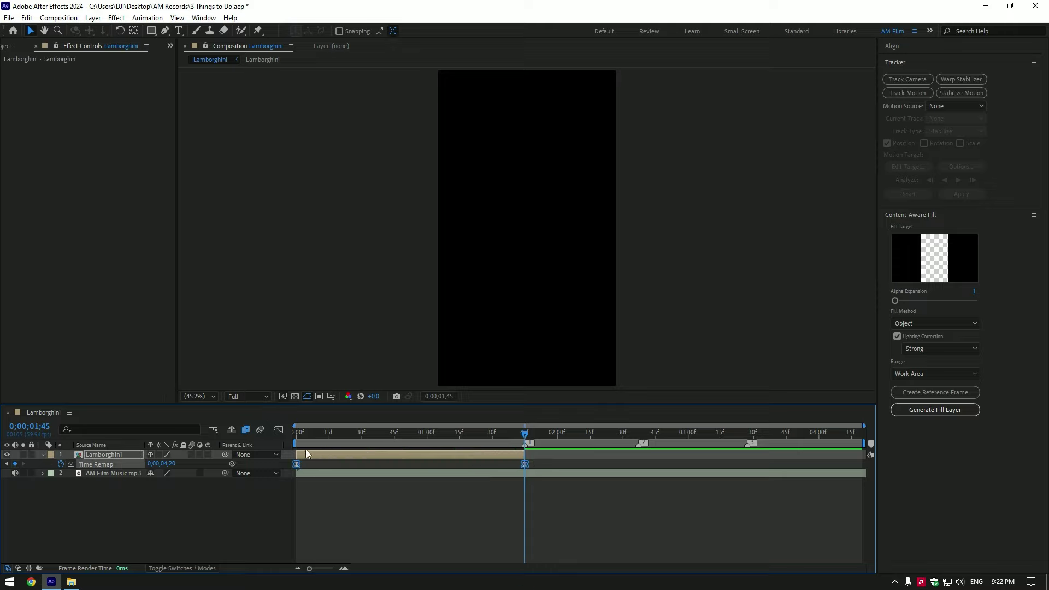
Step: In the Graph Editor's value graph, drag the Bezier handles into a steep-slow-steep S-curve
left_click(278, 430)
right_click(326, 472)
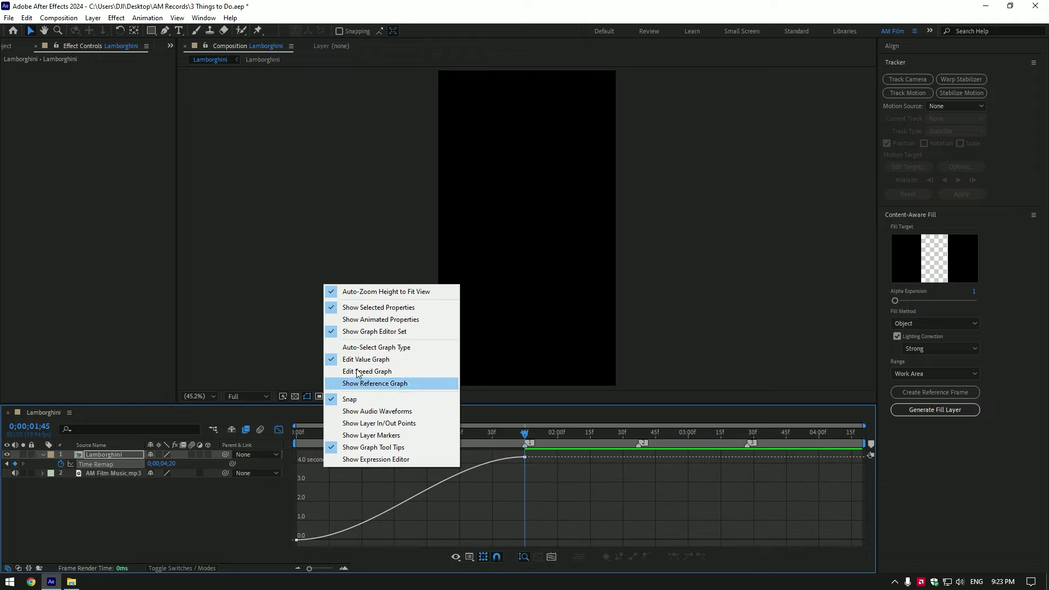
left_click(390, 364)
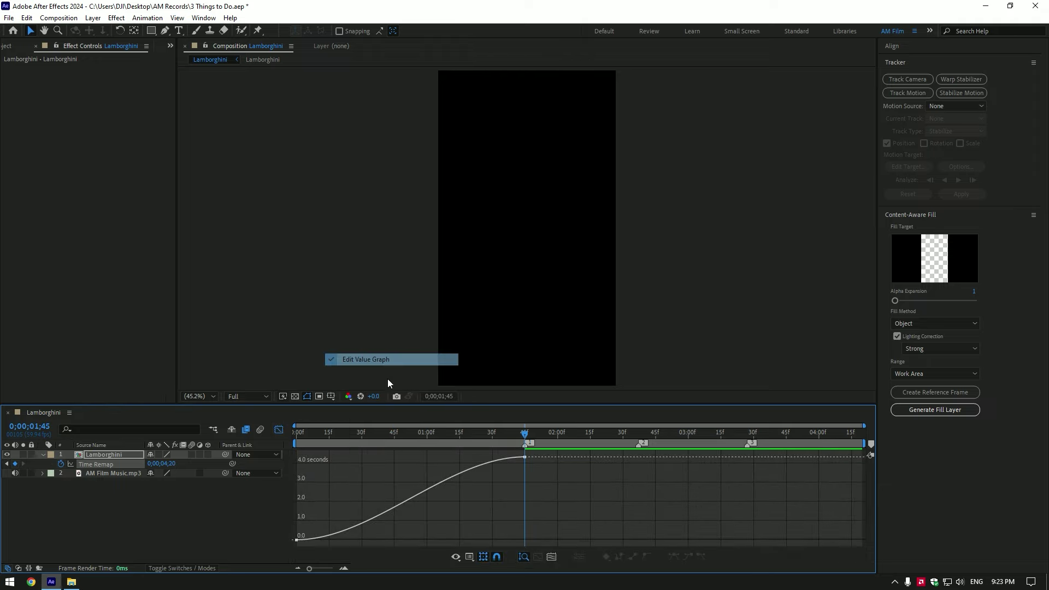
left_click_drag(328, 521, 293, 545)
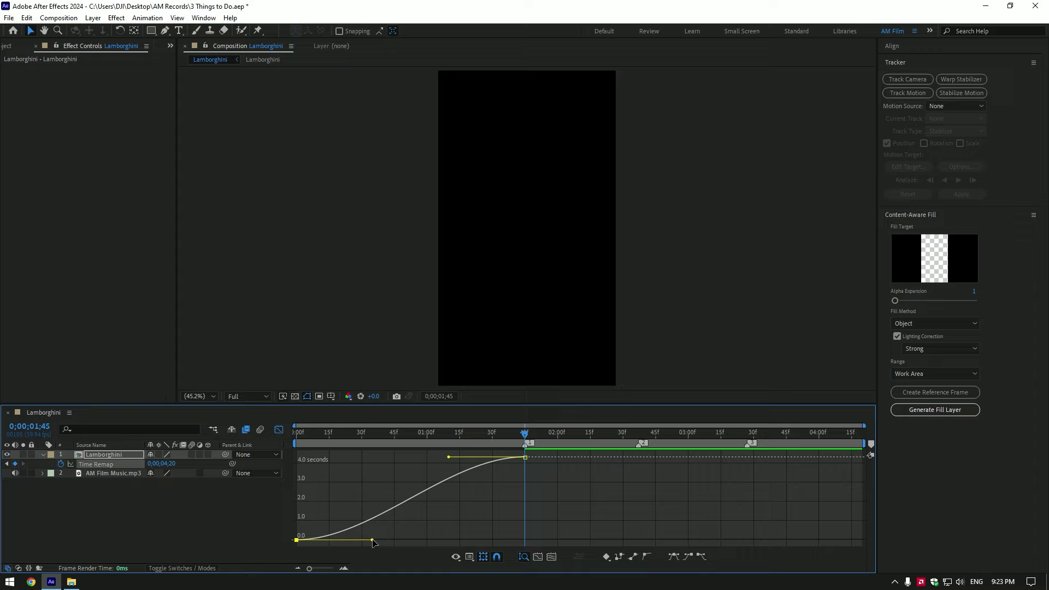
left_click_drag(372, 541, 308, 471)
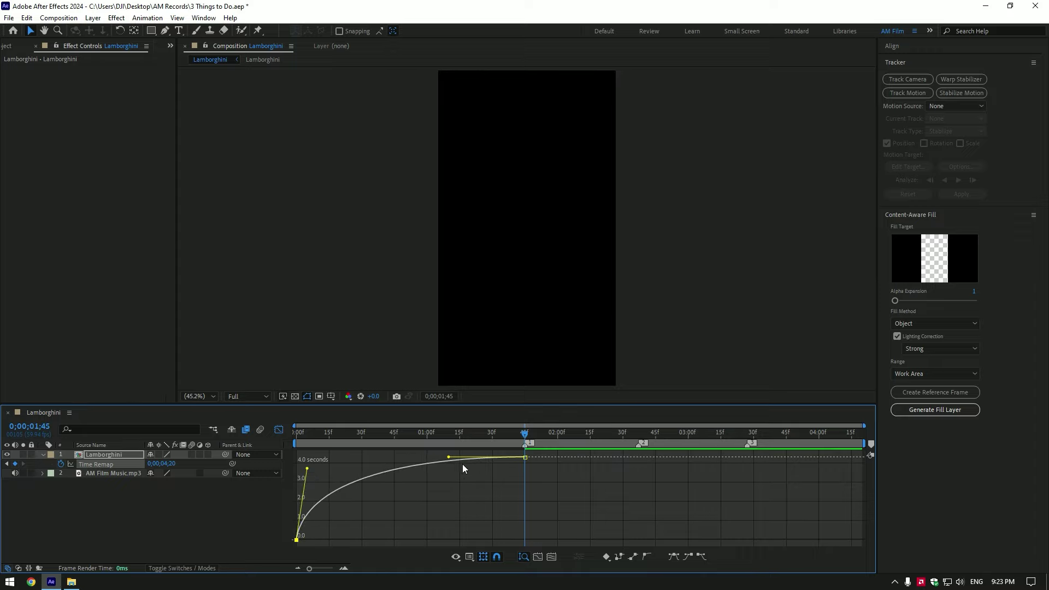
left_click_drag(449, 456, 503, 532)
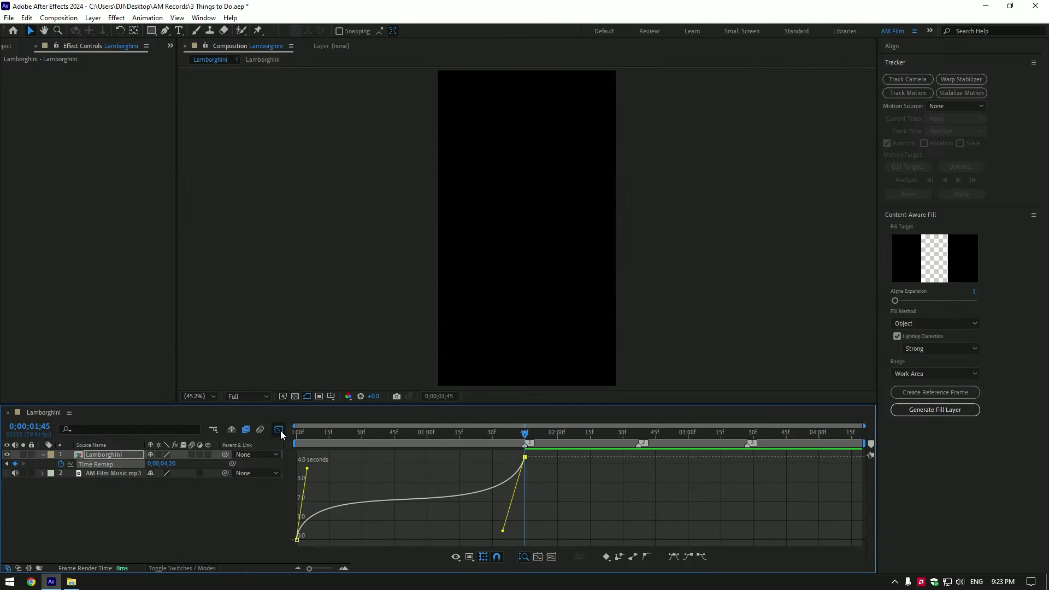
Step: Return to the layer view and preview the speed ramp from the start
left_click(279, 430)
left_click_drag(444, 433, 297, 436)
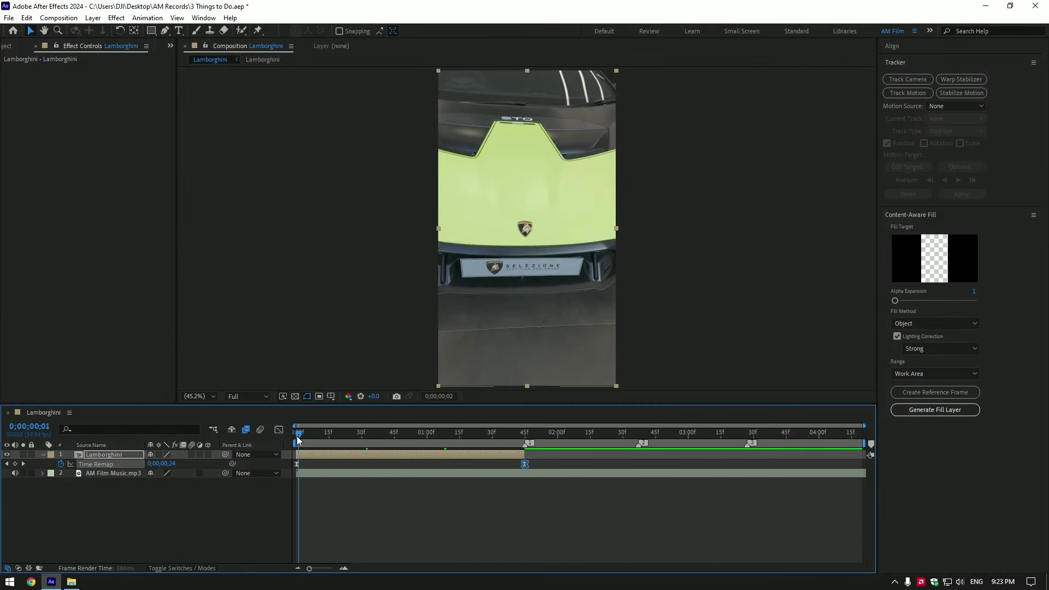
left_click(42, 454)
key("space")
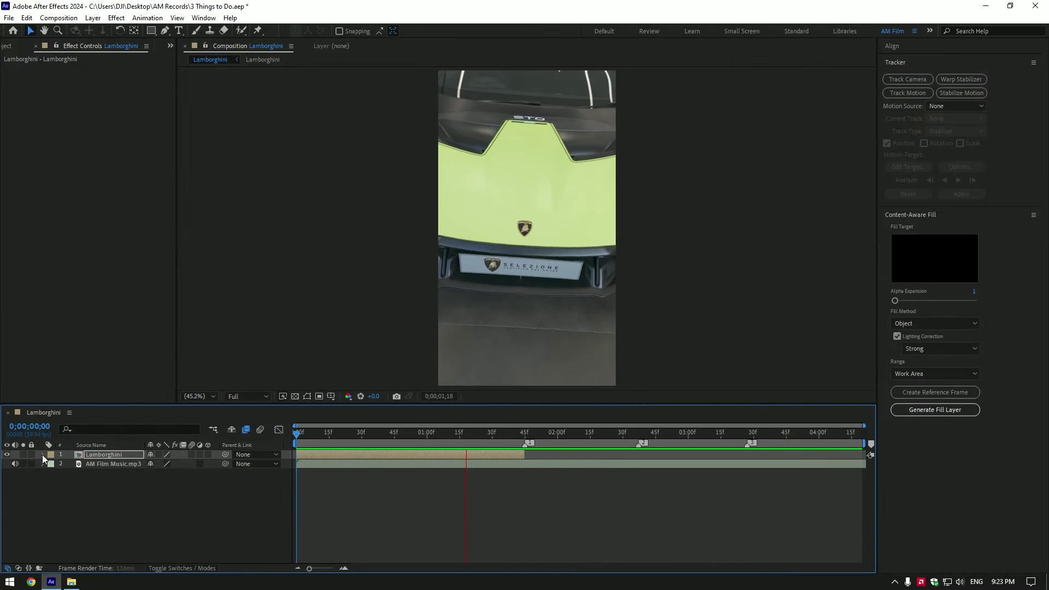
key("space")
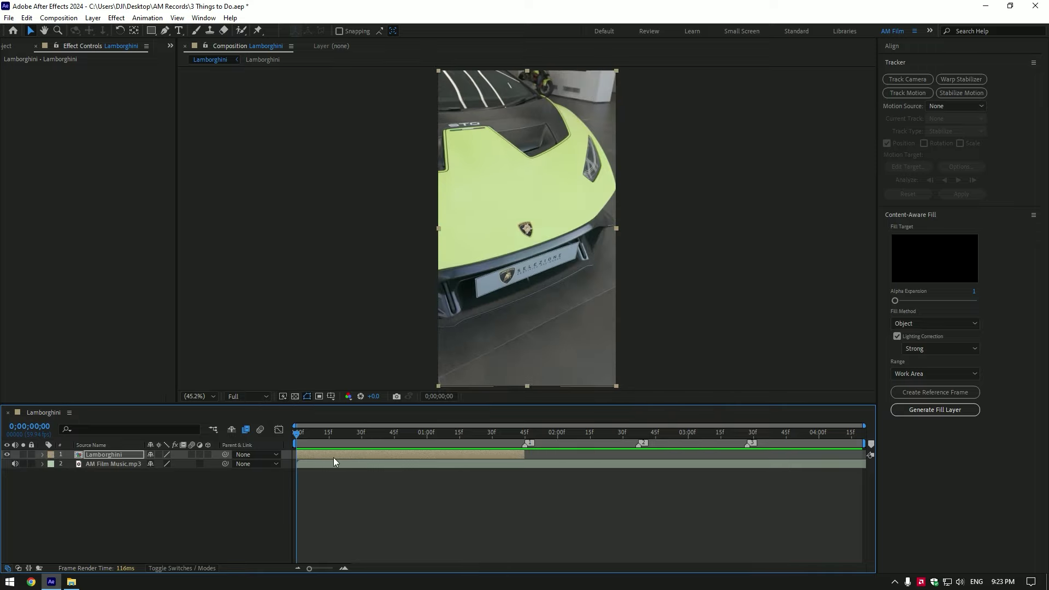
Step: Apply CC Force Motion Blur to the layer through the effect search
key("ctrl+space")
type("cc fo")
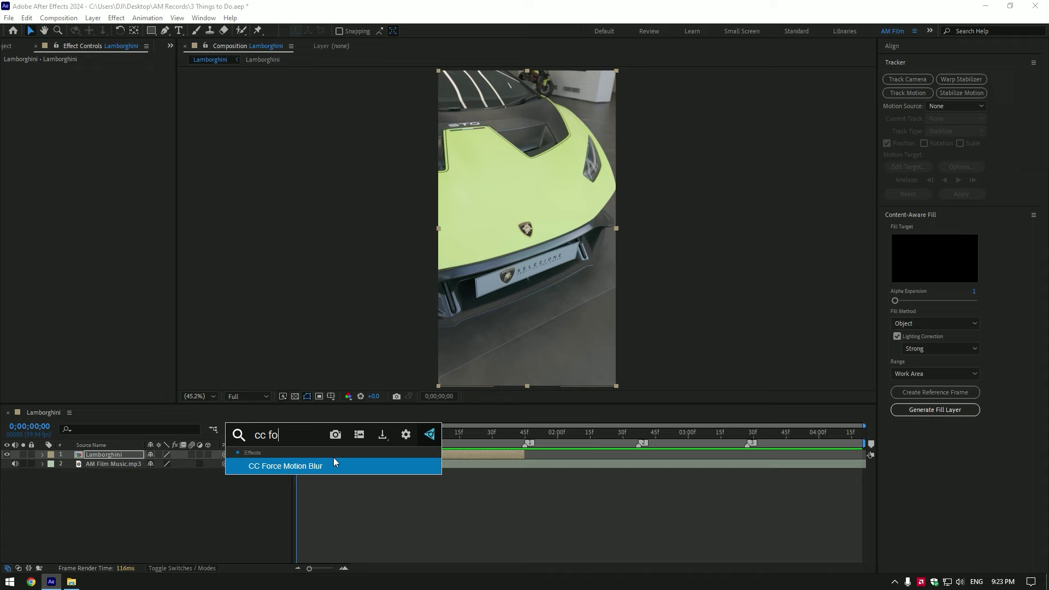
key("Return")
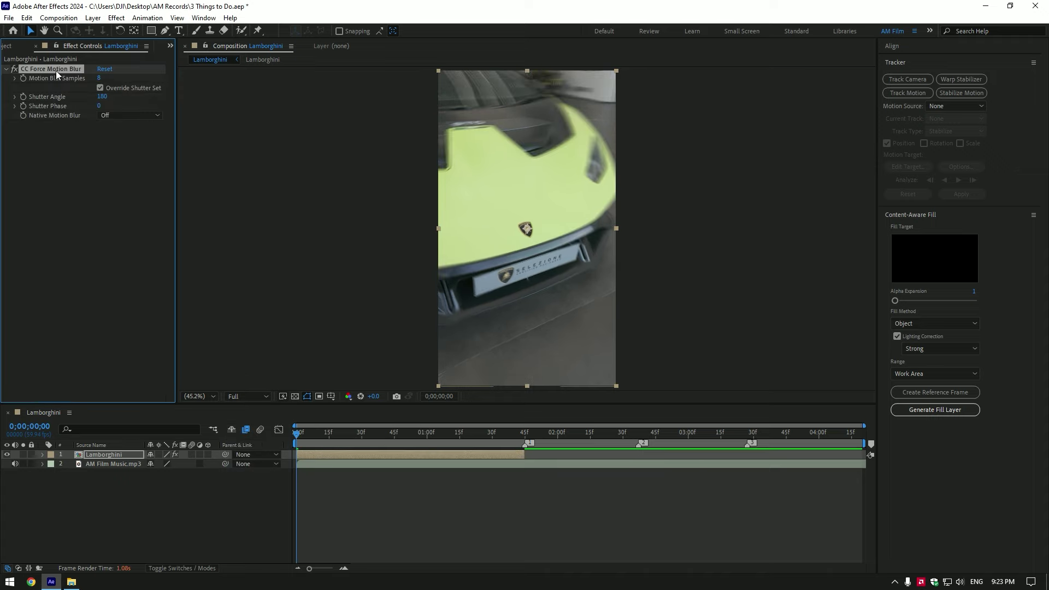
Step: Delete CC Force Motion Blur and apply RSMB Pro to the Lamborghini layer
key("Delete")
key("ctrl+space")
type("rsm")
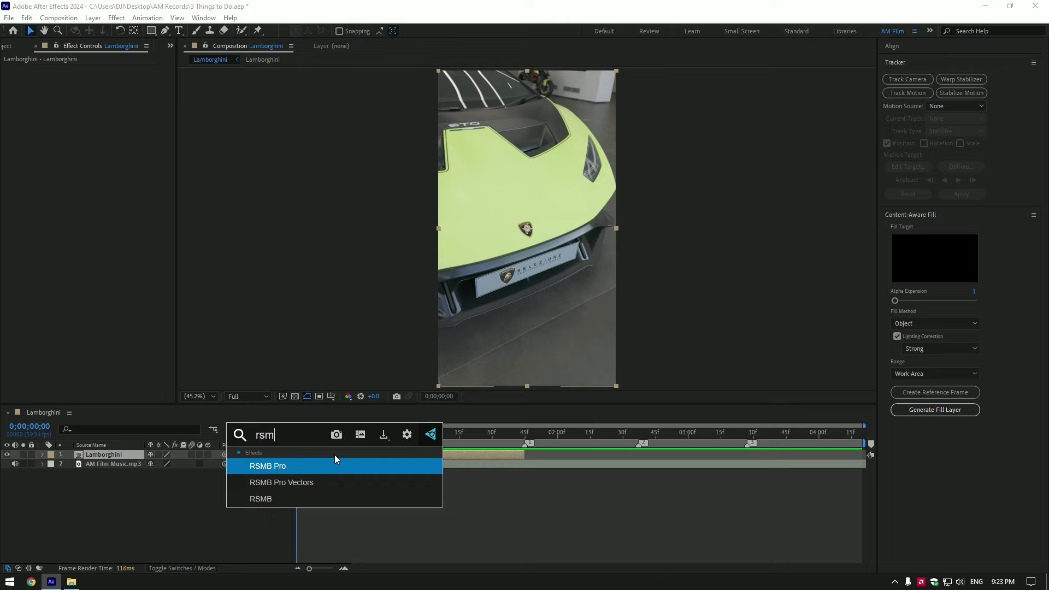
key("Return")
Step: Set RSMB Pro's Use GPU to ON and Blur Amt to 0.70, then preview
left_click(118, 78)
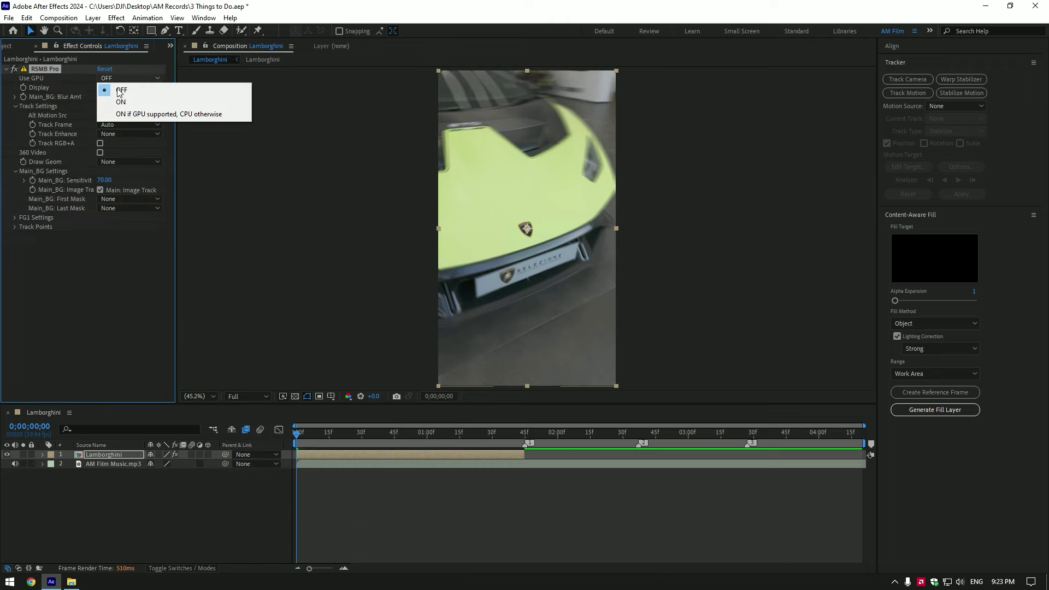
left_click(121, 103)
left_click(105, 97)
type("0")
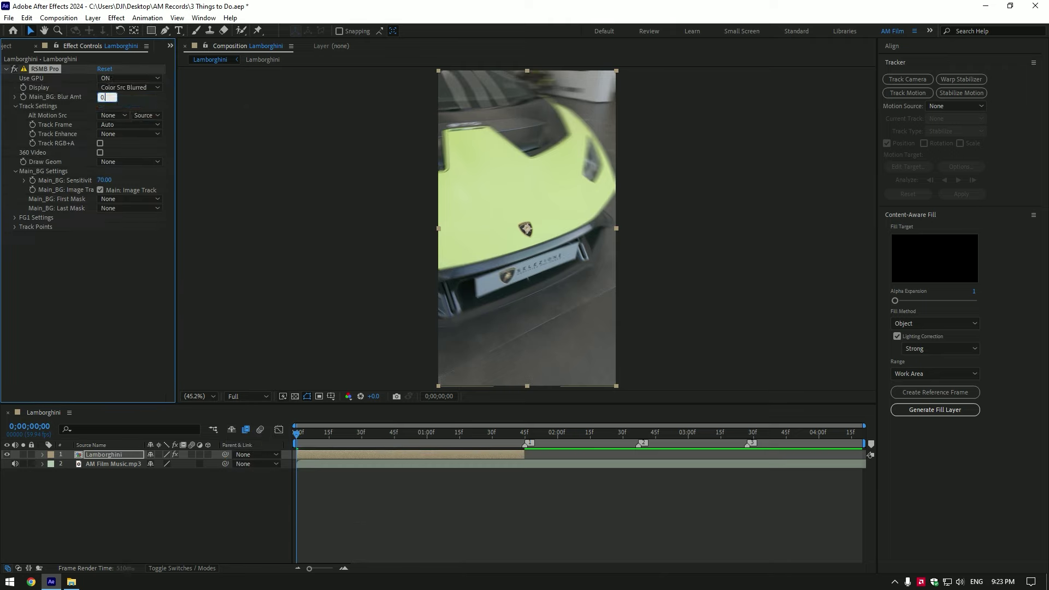
type(".7")
key("Return")
key("space")
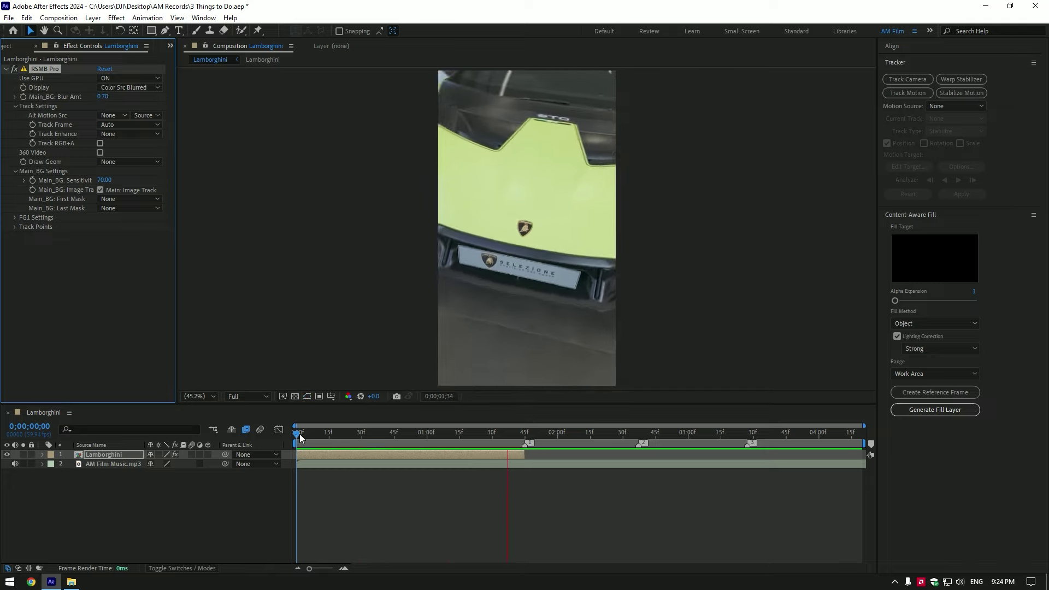